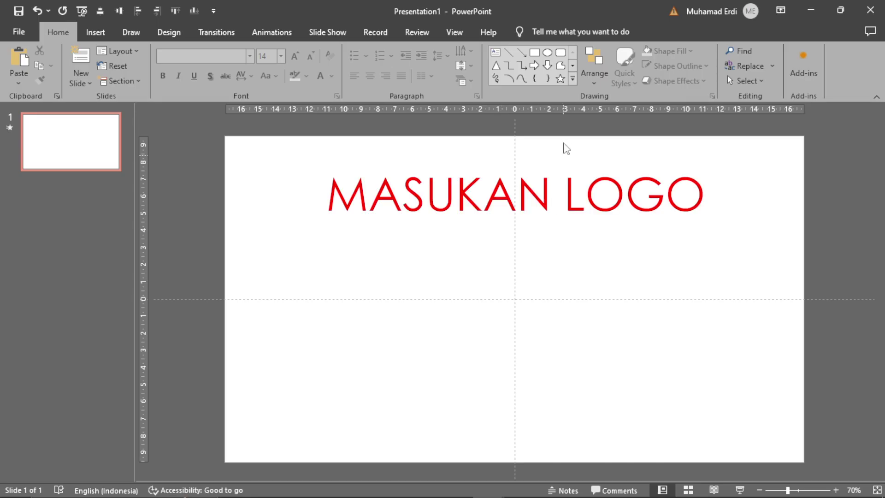
Draw a small rounded square with gold fill and no outline
{"action": "left_click", "coordinate": [560, 53]}
{"action": "left_click_drag", "start_coordinate": [473, 251], "coordinate": [507, 293]}
{"action": "left_click", "coordinate": [332, 52]}
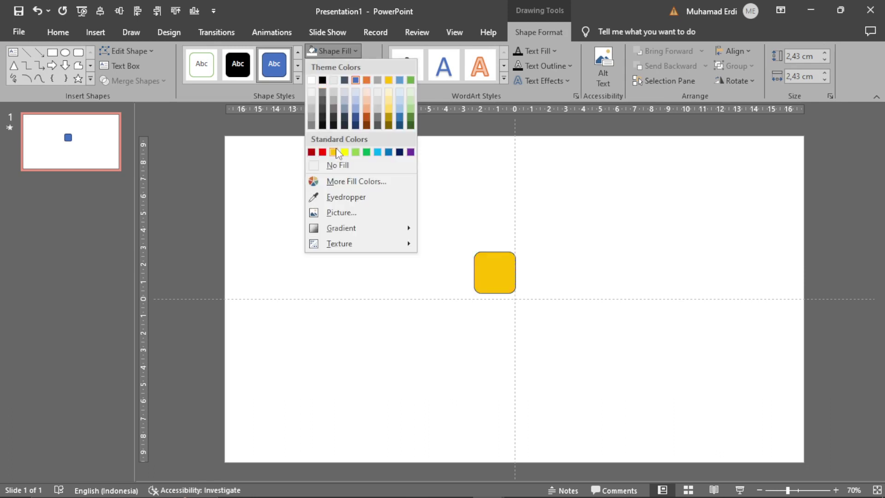
{"action": "left_click", "coordinate": [333, 152]}
{"action": "left_click", "coordinate": [341, 51]}
{"action": "left_click", "coordinate": [341, 51]}
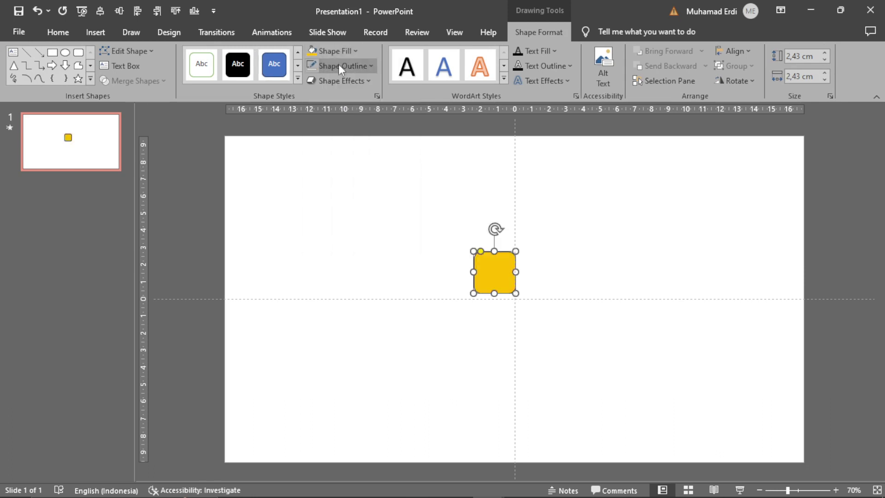
{"action": "left_click", "coordinate": [338, 65]}
{"action": "left_click", "coordinate": [340, 180]}
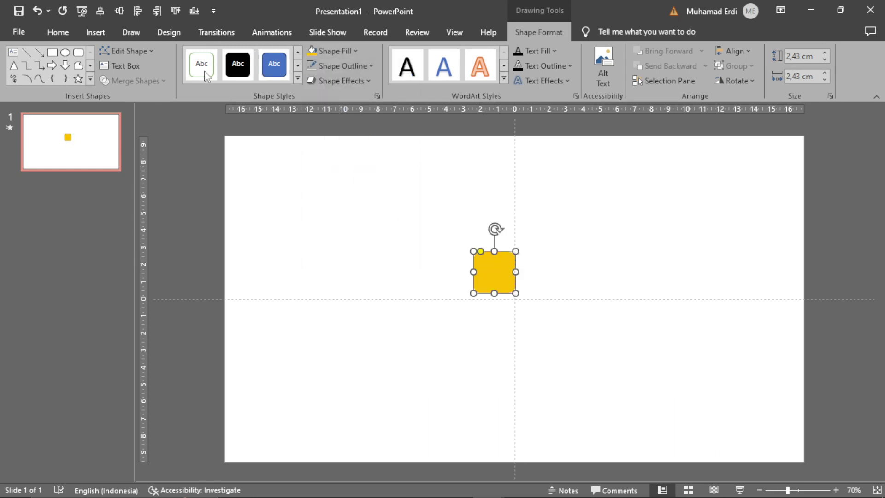
Centre the square on the slide and label it LOGO in bold white Century Gothic 16 pt
{"action": "left_click", "coordinate": [99, 12]}
{"action": "left_click", "coordinate": [119, 11]}
{"action": "left_click", "coordinate": [507, 296]}
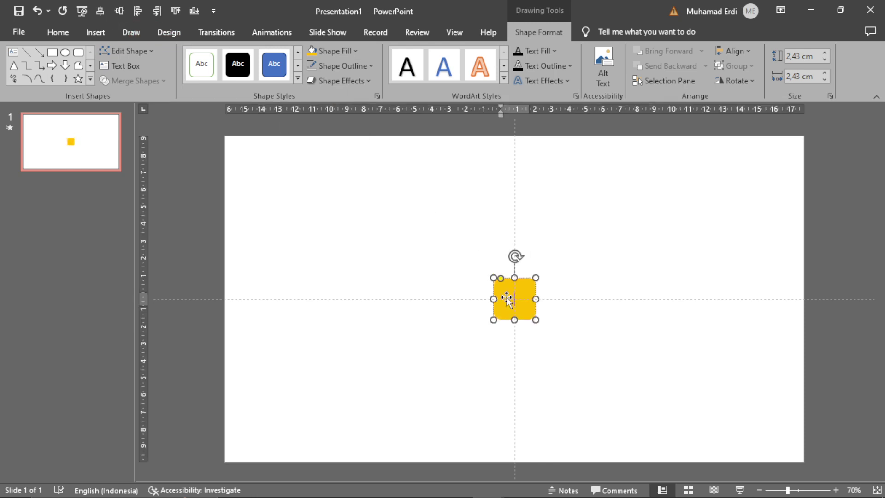
{"action": "type", "text": "LOGO"}
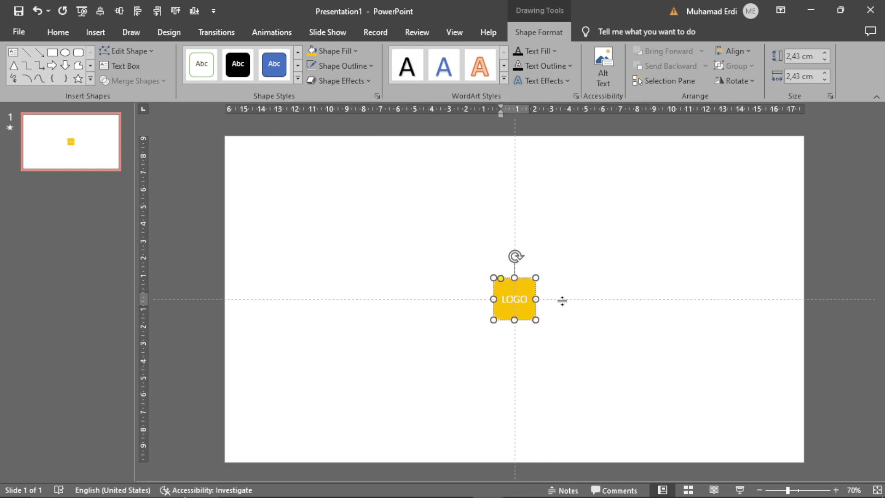
{"action": "left_click", "coordinate": [562, 301]}
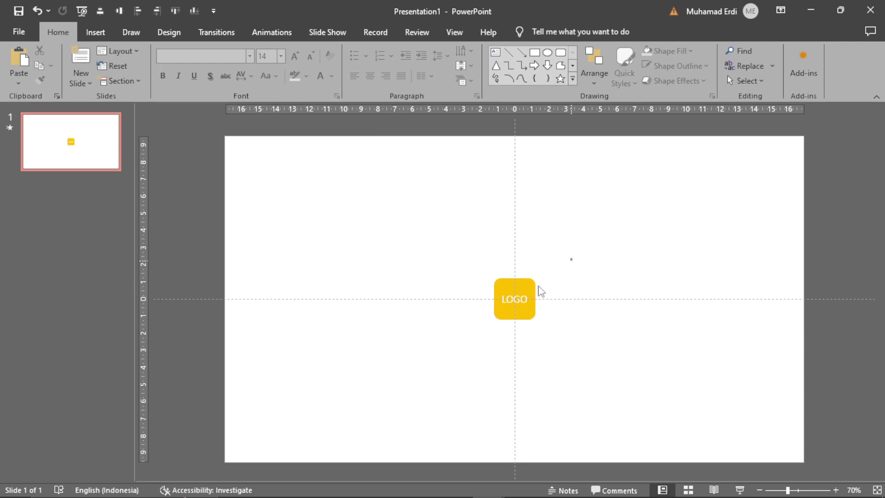
{"action": "left_click", "coordinate": [537, 289]}
{"action": "left_click", "coordinate": [226, 56]}
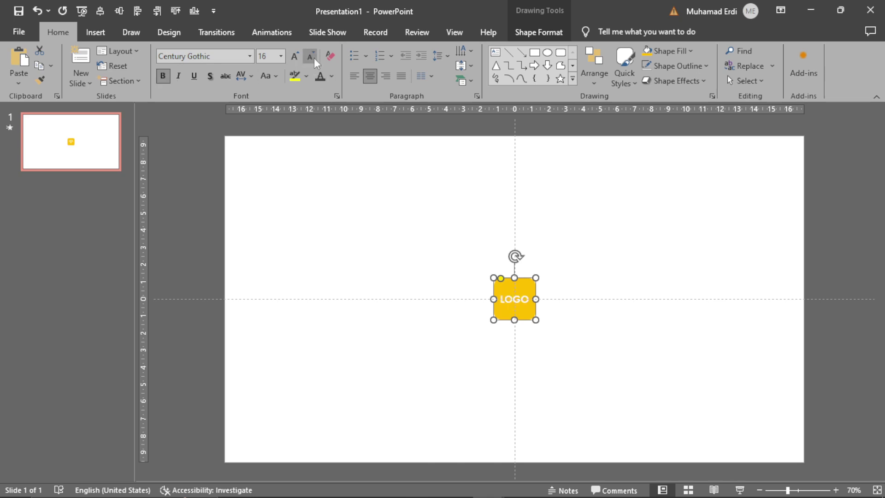
{"action": "left_click", "coordinate": [592, 240]}
Add a text box reading 'ADDITIONAL TEXT' to the right of the logo
{"action": "left_click", "coordinate": [495, 54]}
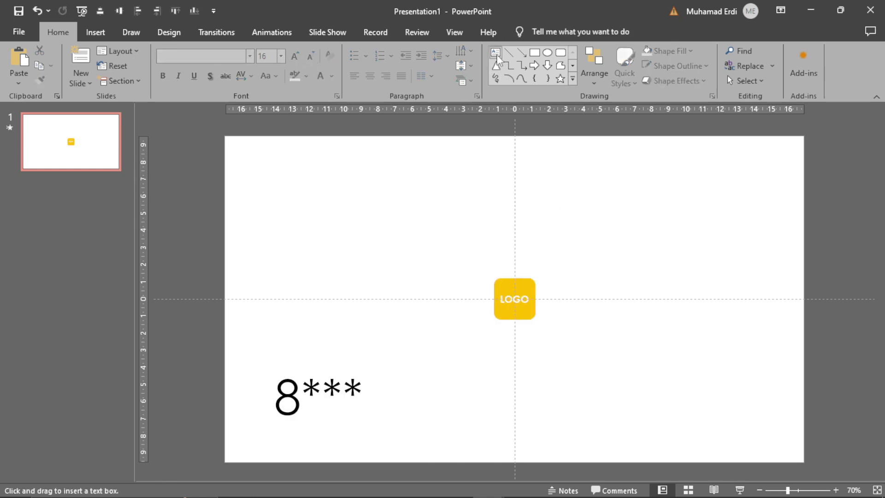
{"action": "left_click", "coordinate": [586, 268]}
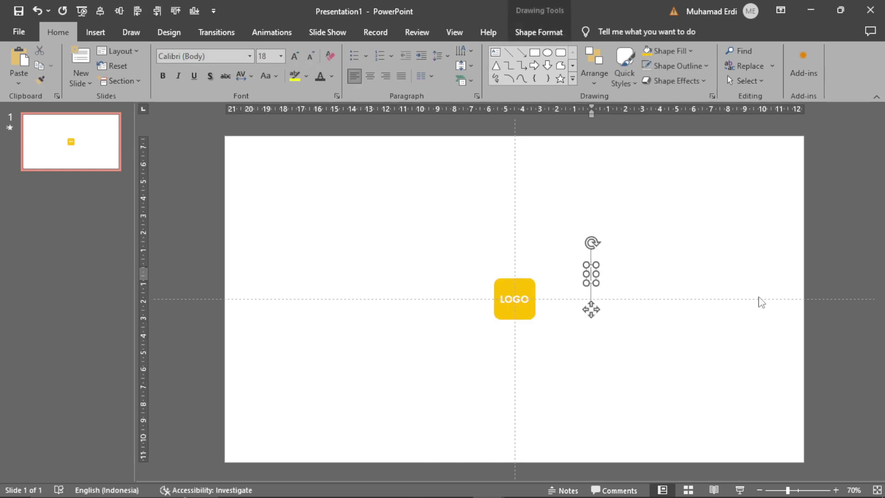
{"action": "type", "text": "ADDITI"}
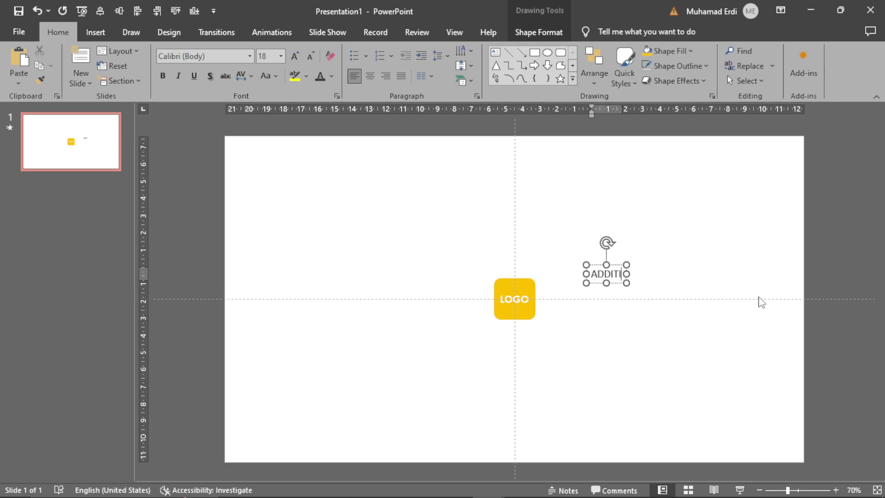
{"action": "type", "text": "ONAL TEXT"}
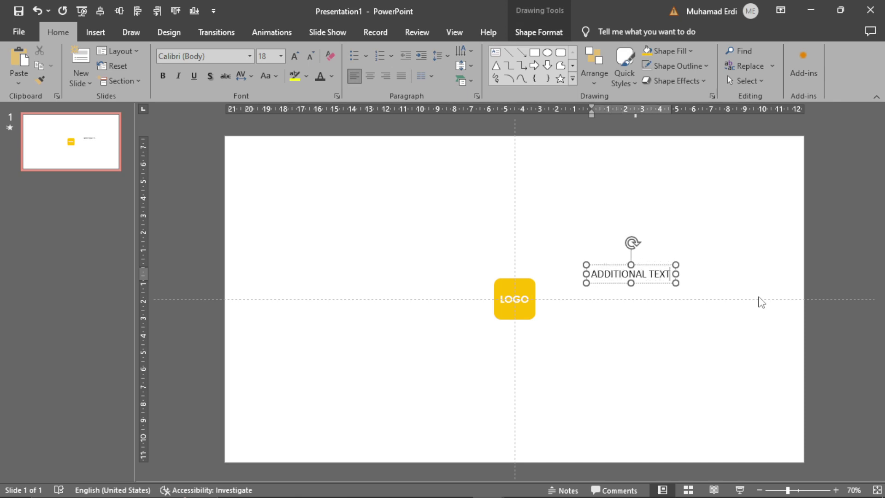
{"action": "left_click", "coordinate": [745, 289]}
{"action": "left_click_drag", "start_coordinate": [714, 241], "coordinate": [567, 322]}
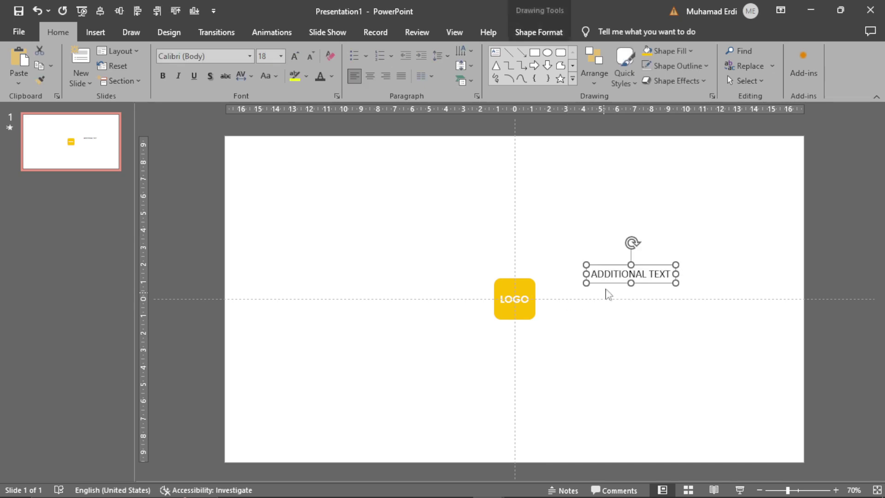
Format it Century Gothic italic 24 pt dark grey and move it left of the LOGO square
{"action": "left_click", "coordinate": [249, 56]}
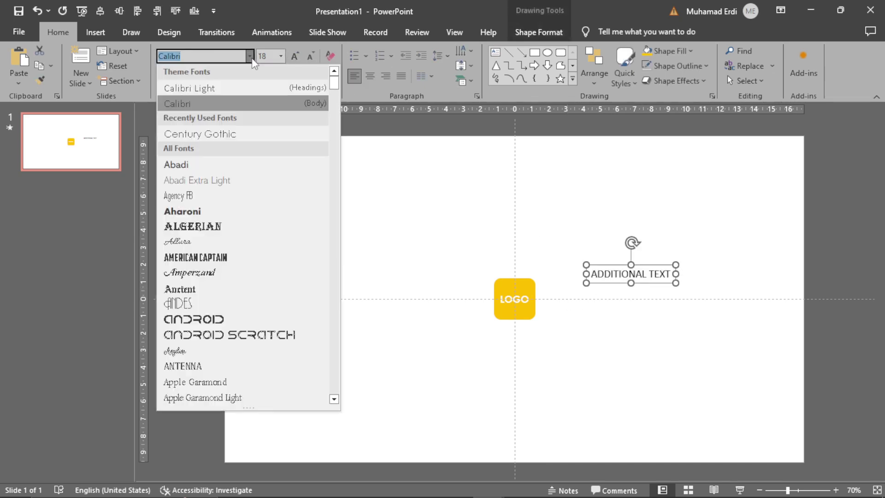
{"action": "left_click", "coordinate": [229, 135]}
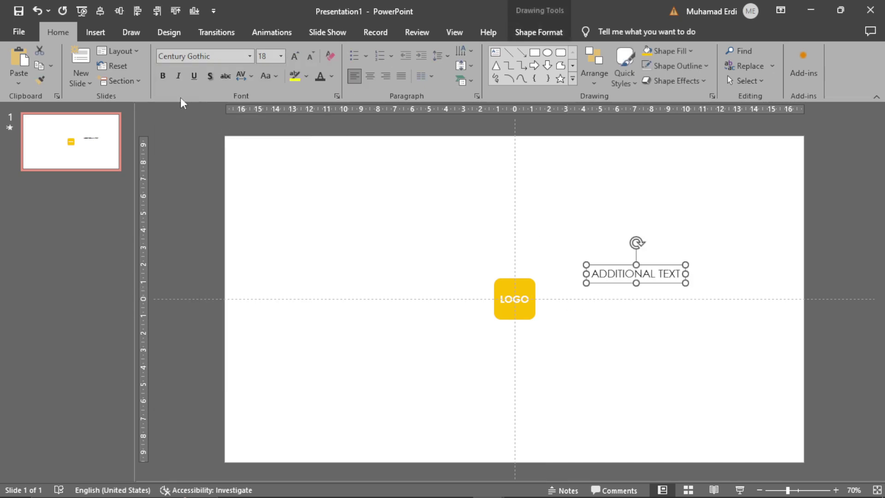
{"action": "left_click", "coordinate": [179, 78]}
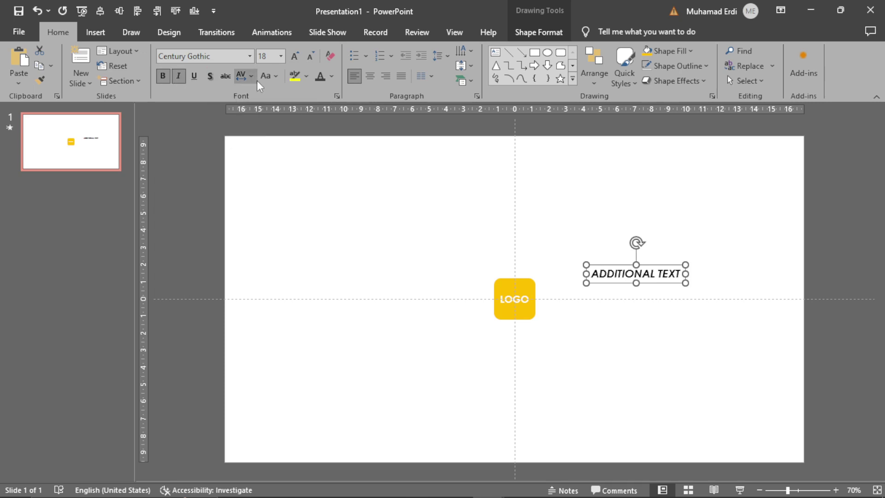
{"action": "left_click", "coordinate": [298, 63]}
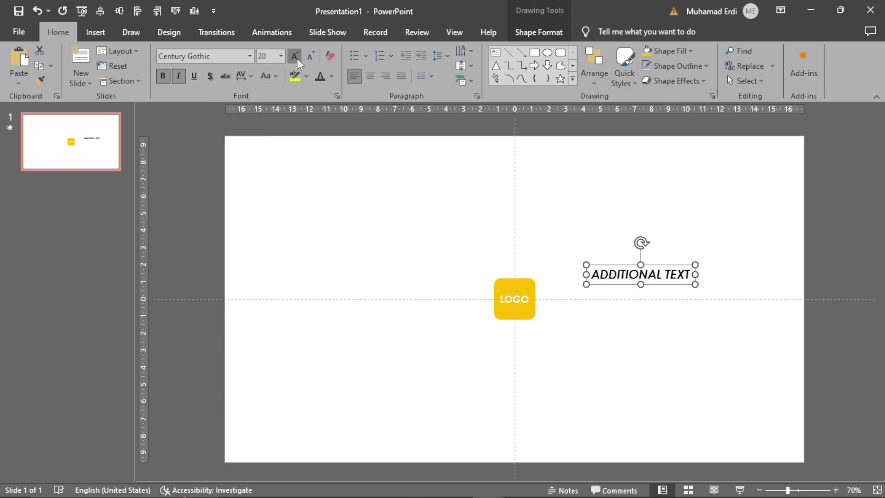
{"action": "left_click", "coordinate": [295, 57]}
{"action": "left_click", "coordinate": [331, 76]}
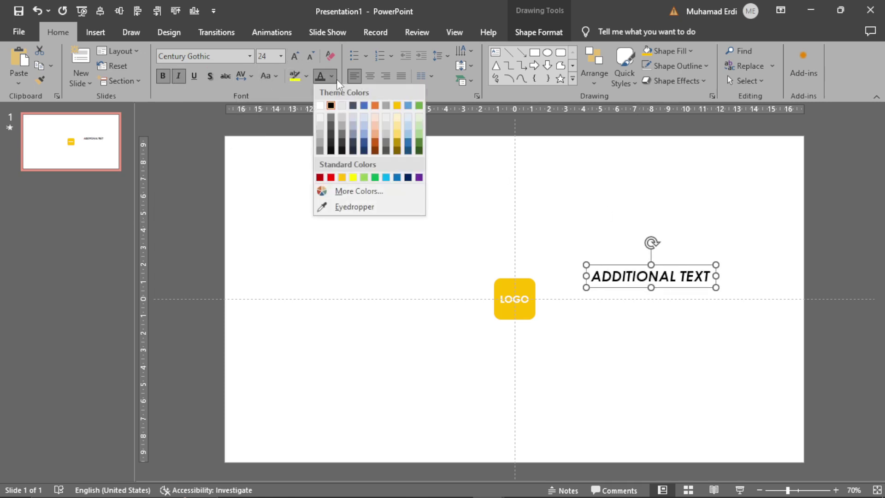
{"action": "left_click", "coordinate": [333, 129]}
{"action": "left_click_drag", "start_coordinate": [672, 287], "coordinate": [448, 311]}
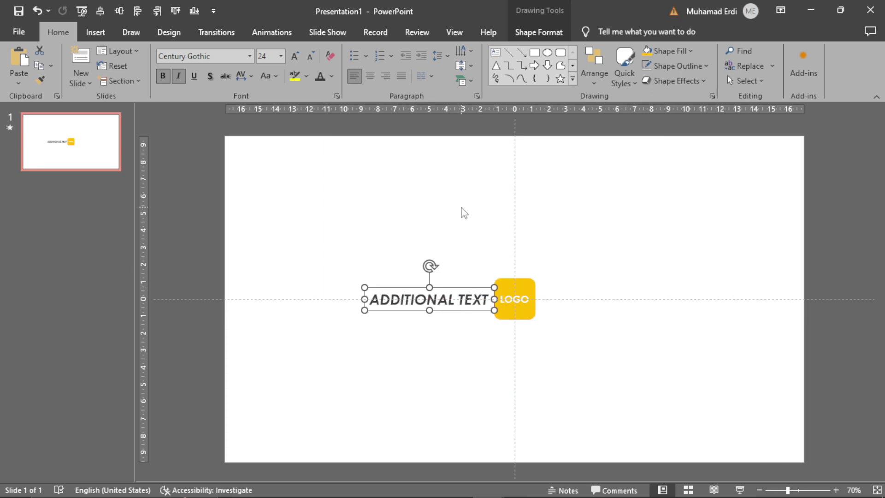
Draw a rectangle stretching from the slide's left edge to its centre
{"action": "left_click", "coordinate": [457, 227]}
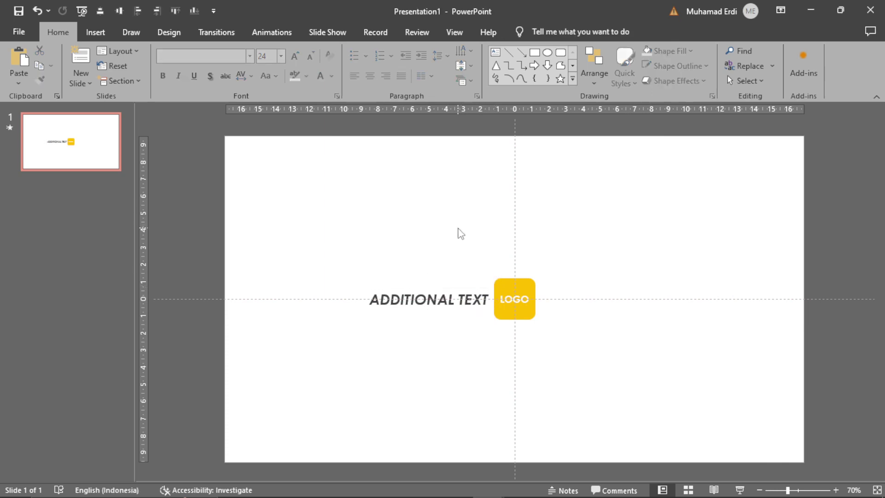
{"action": "left_click", "coordinate": [534, 53]}
{"action": "left_click_drag", "start_coordinate": [284, 242], "coordinate": [356, 357]}
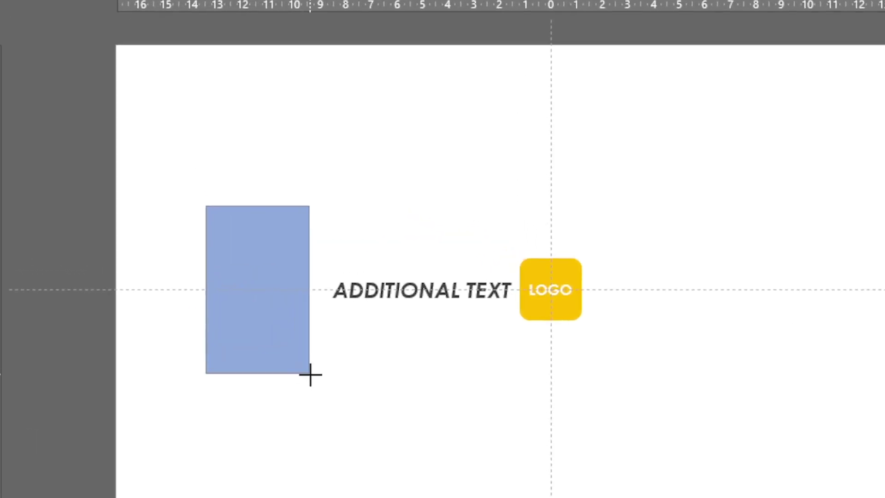
{"action": "left_click_drag", "start_coordinate": [312, 291], "coordinate": [555, 299]}
{"action": "left_click_drag", "start_coordinate": [204, 289], "coordinate": [115, 289]}
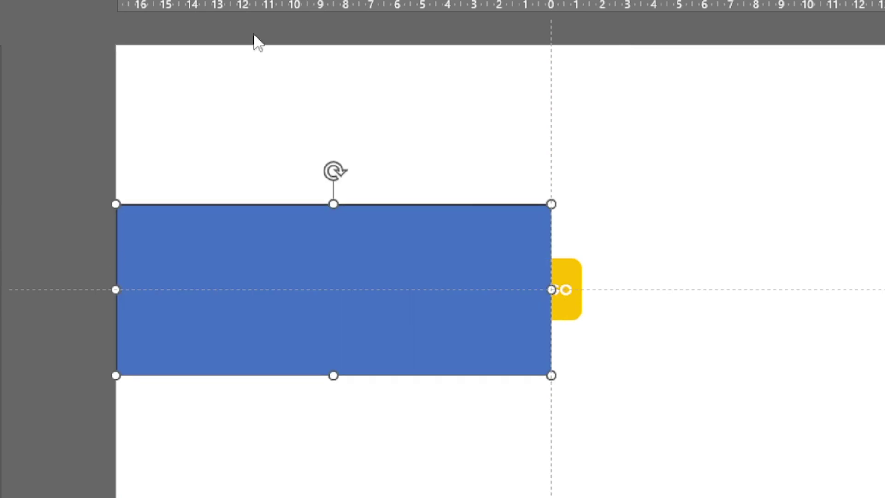
Send the rectangle to the back, fill it white and remove its outline
{"action": "right_click", "coordinate": [307, 249]}
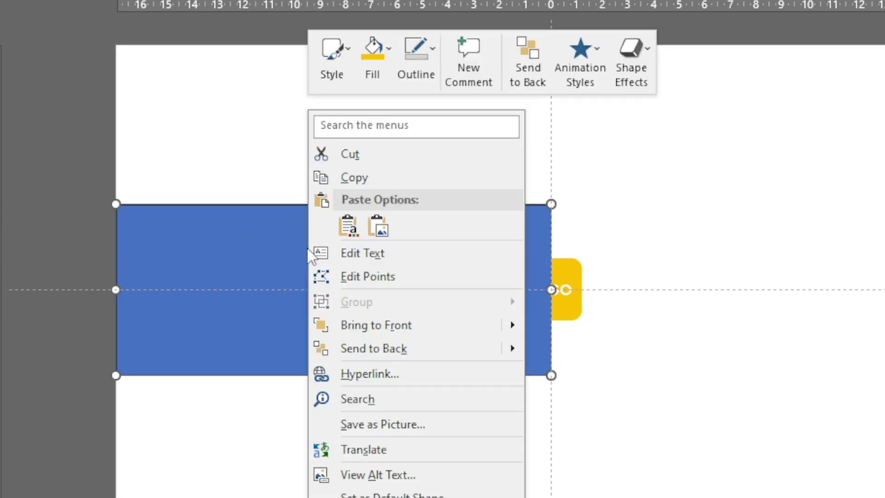
{"action": "left_click", "coordinate": [355, 350]}
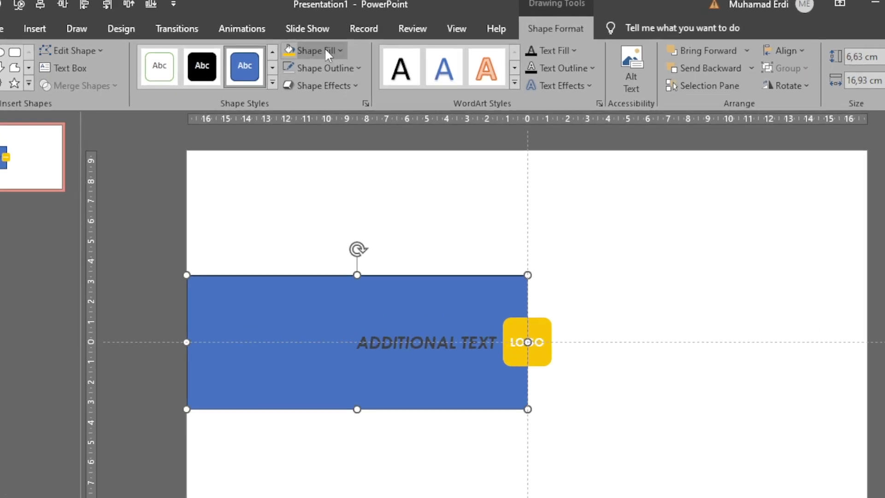
{"action": "left_click", "coordinate": [335, 50]}
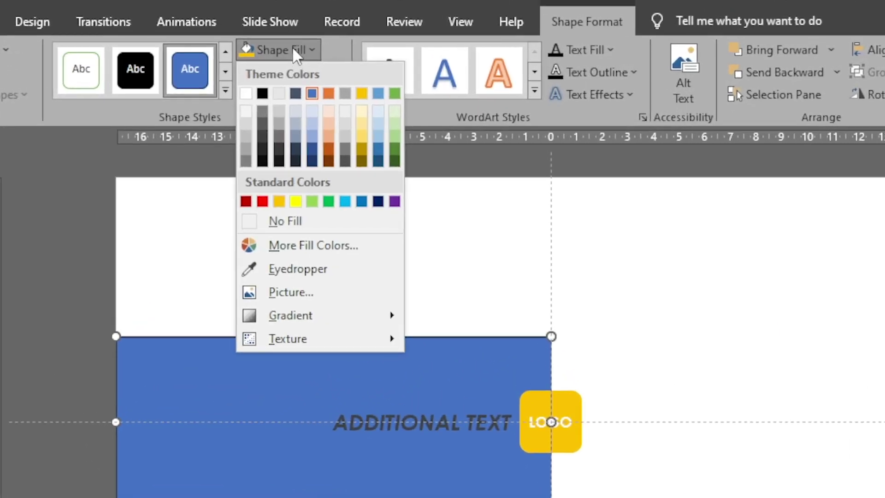
{"action": "left_click", "coordinate": [245, 94]}
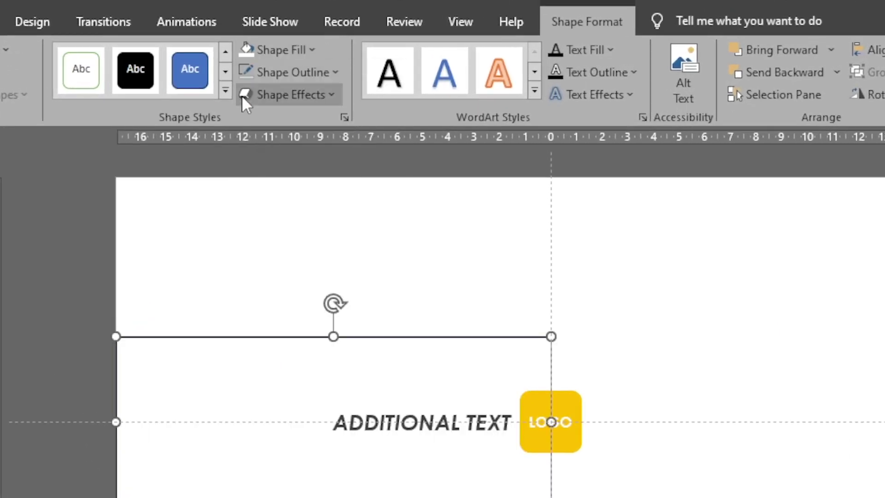
{"action": "left_click", "coordinate": [292, 74]}
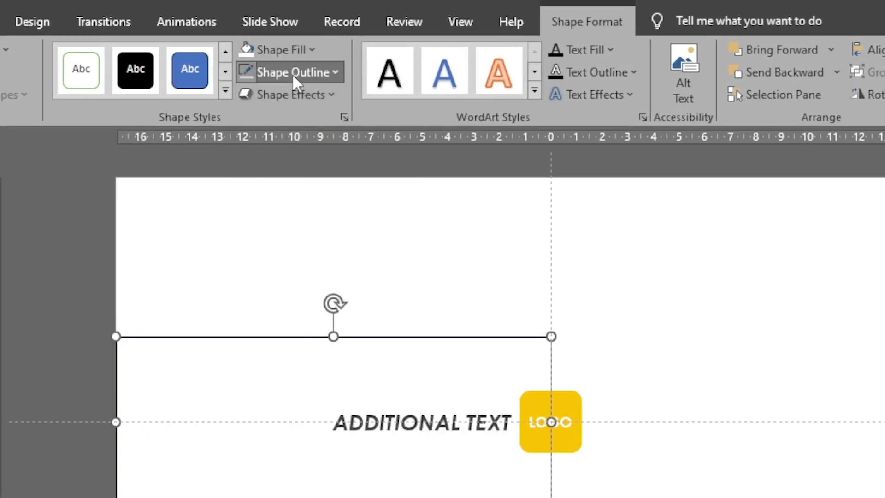
{"action": "left_click", "coordinate": [290, 244]}
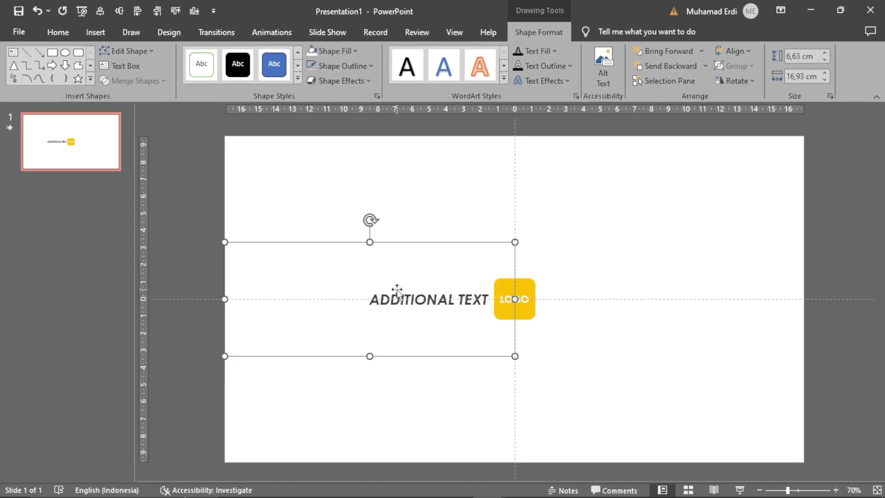
Send the ADDITIONAL TEXT box behind the white rectangle
{"action": "left_click", "coordinate": [396, 291]}
{"action": "right_click", "coordinate": [406, 290]}
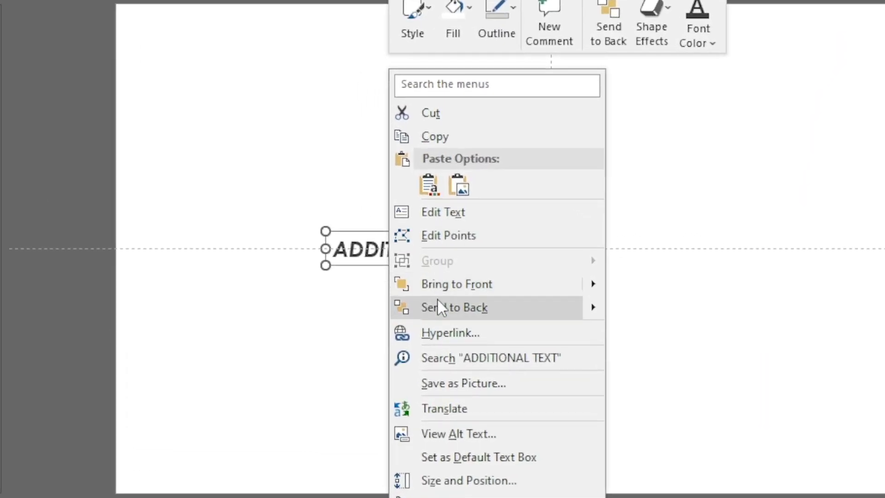
{"action": "left_click", "coordinate": [439, 308]}
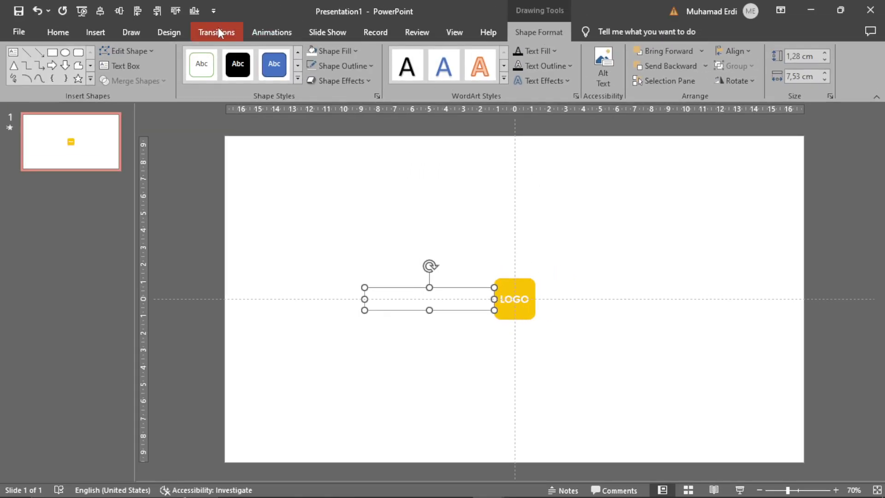
Apply the Fade transition to slide 1
{"action": "left_click", "coordinate": [217, 31]}
{"action": "left_click", "coordinate": [181, 65]}
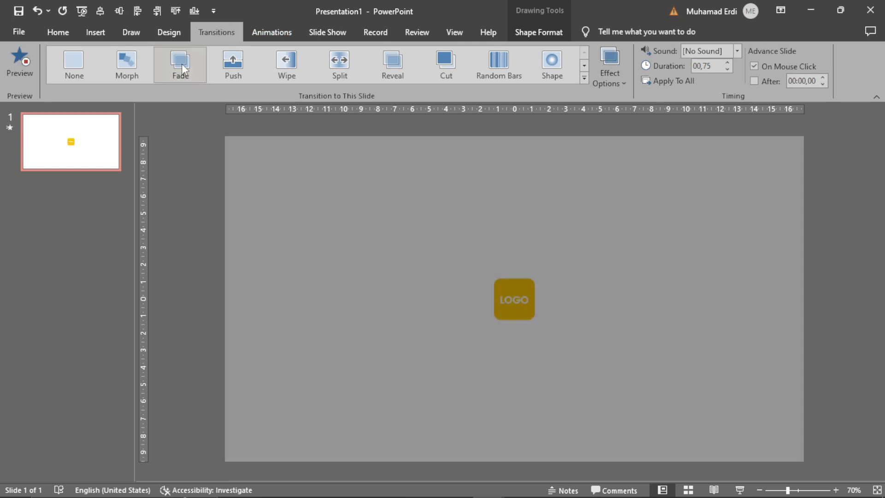
{"action": "left_click", "coordinate": [339, 172]}
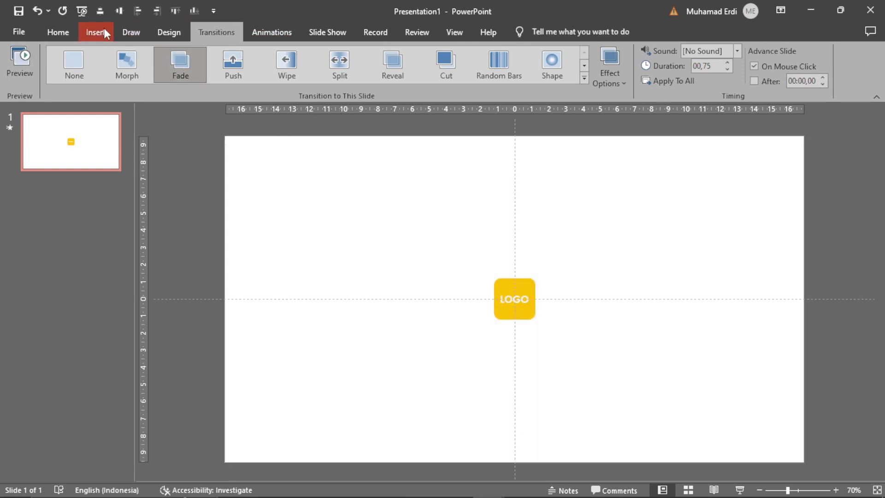
{"action": "left_click", "coordinate": [58, 32]}
{"action": "left_click", "coordinate": [522, 286]}
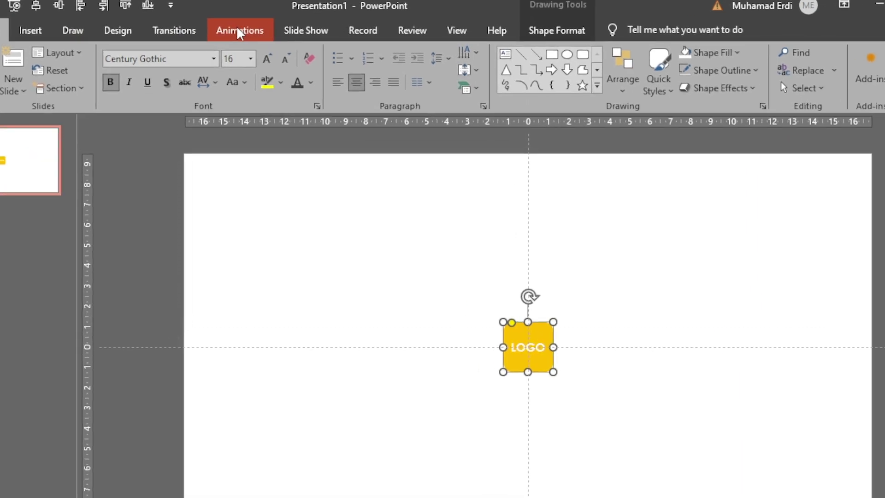
Give the LOGO square a Spinner entrance effect set to start With Previous
{"action": "left_click", "coordinate": [272, 32]}
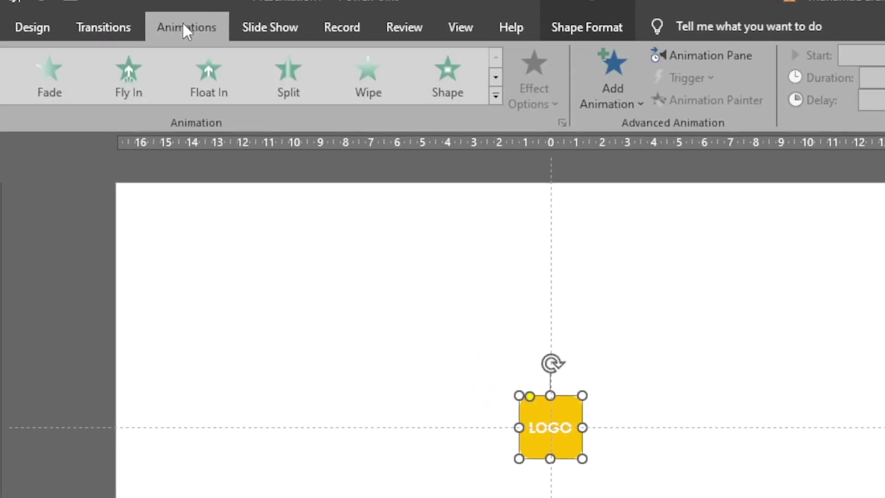
{"action": "left_click", "coordinate": [495, 96]}
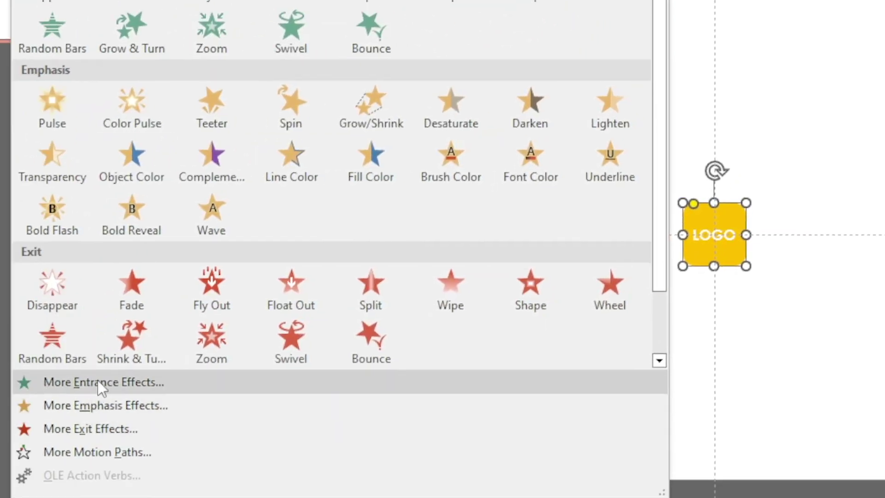
{"action": "left_click", "coordinate": [98, 381]}
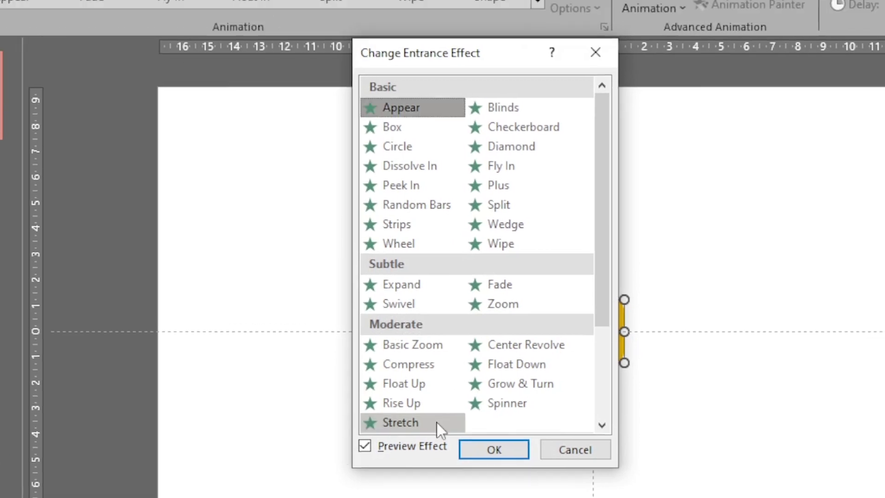
{"action": "left_click", "coordinate": [492, 402]}
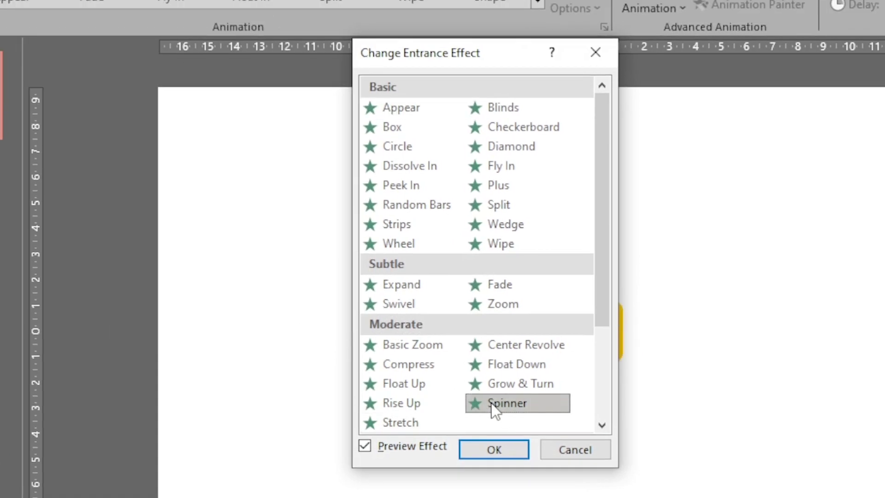
{"action": "left_click", "coordinate": [494, 451]}
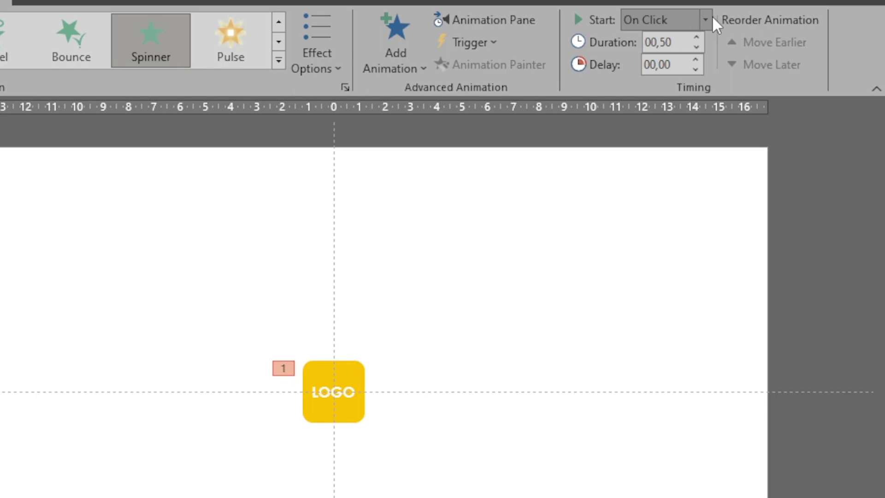
{"action": "left_click", "coordinate": [762, 51]}
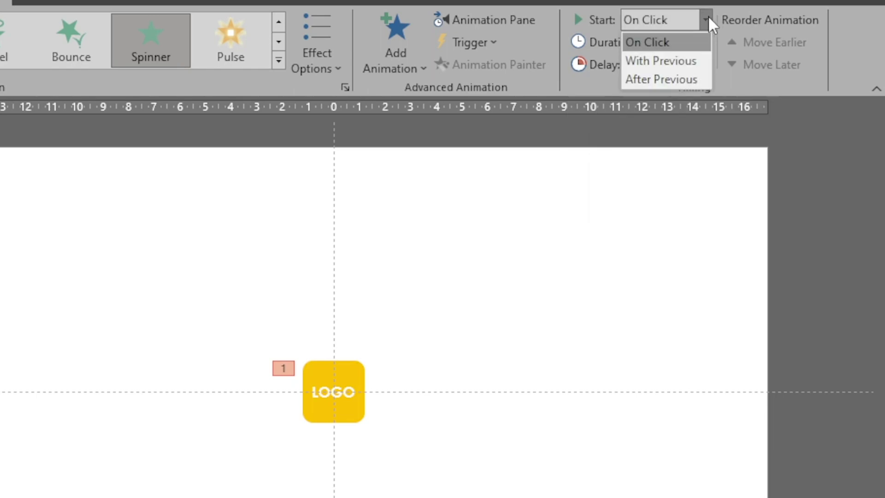
{"action": "left_click", "coordinate": [667, 62]}
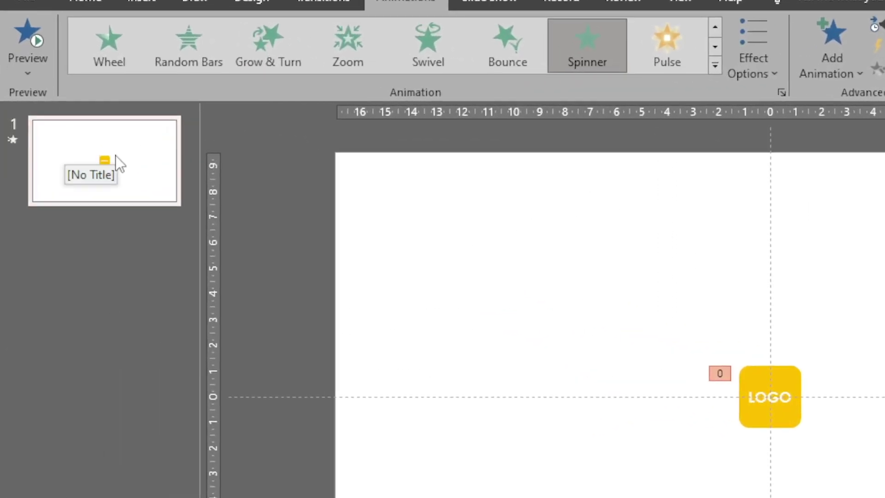
Duplicate slide 1 and set the copied logo's animation to None
{"action": "right_click", "coordinate": [78, 138]}
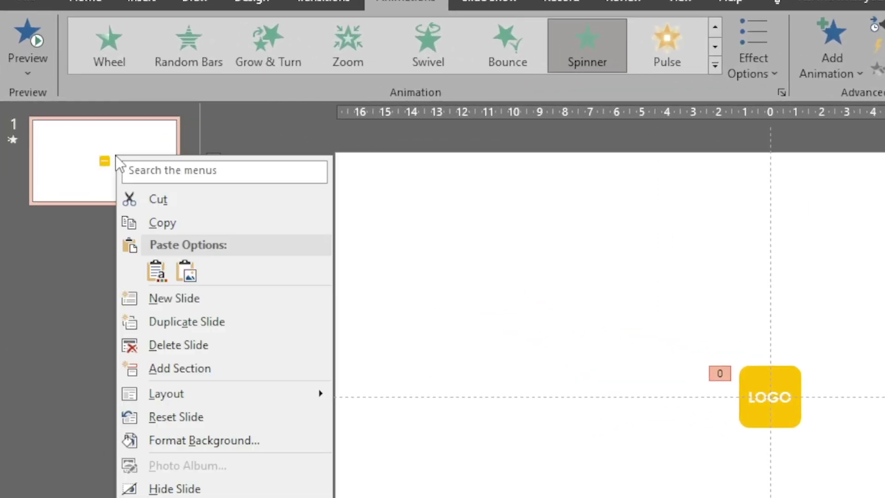
{"action": "left_click", "coordinate": [182, 321]}
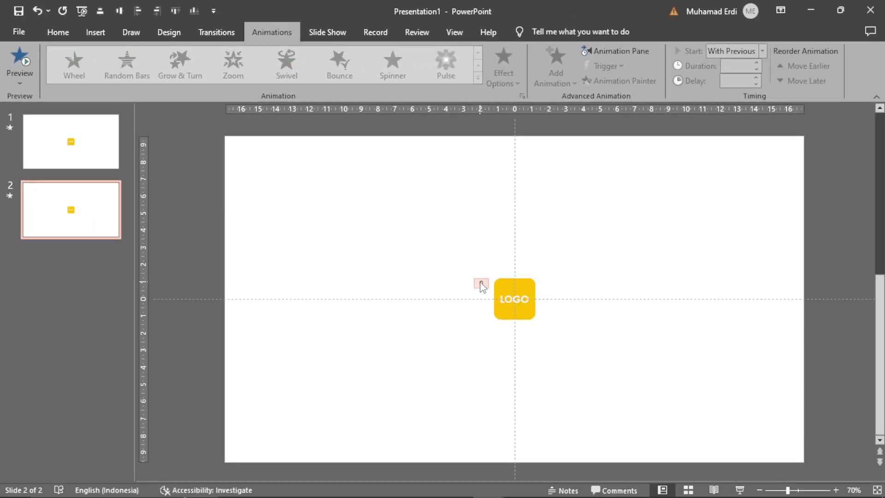
{"action": "left_click", "coordinate": [480, 283]}
{"action": "left_click", "coordinate": [478, 78]}
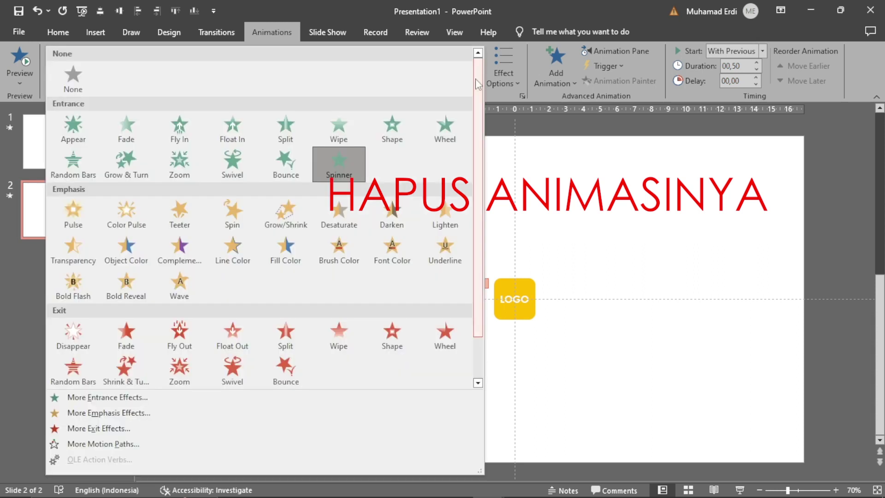
{"action": "left_click", "coordinate": [78, 83]}
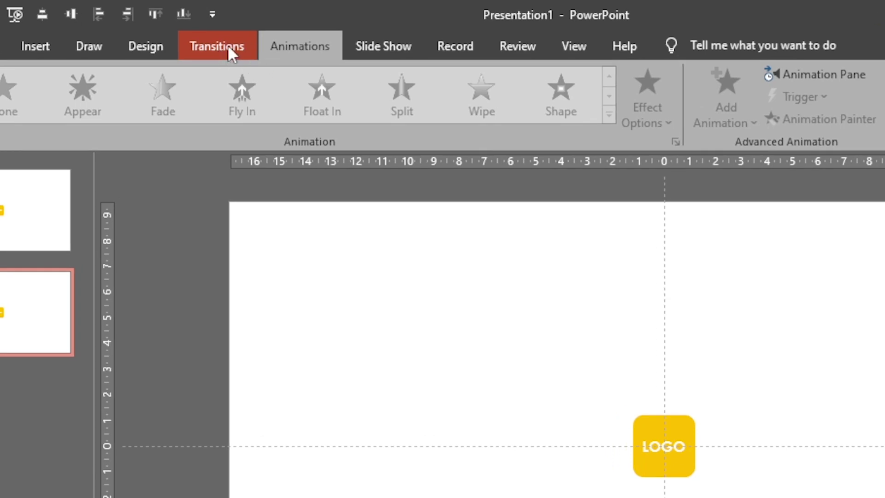
Apply Morph to slide 2 and lower its duration to 01,00
{"action": "left_click", "coordinate": [228, 45]}
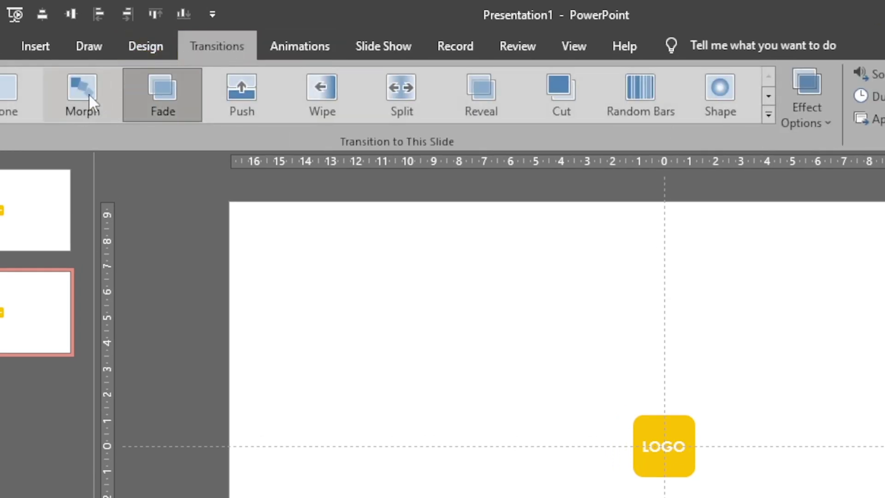
{"action": "left_click", "coordinate": [87, 89]}
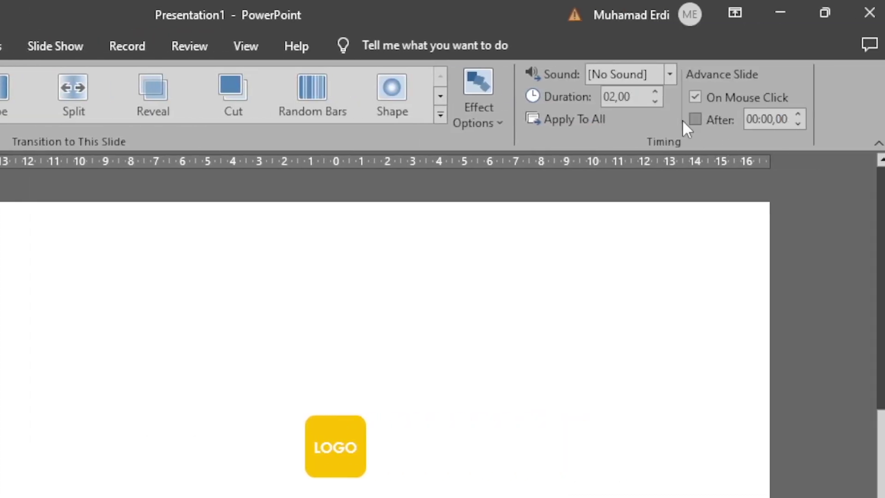
{"action": "left_click", "coordinate": [660, 102]}
{"action": "left_click", "coordinate": [660, 102]}
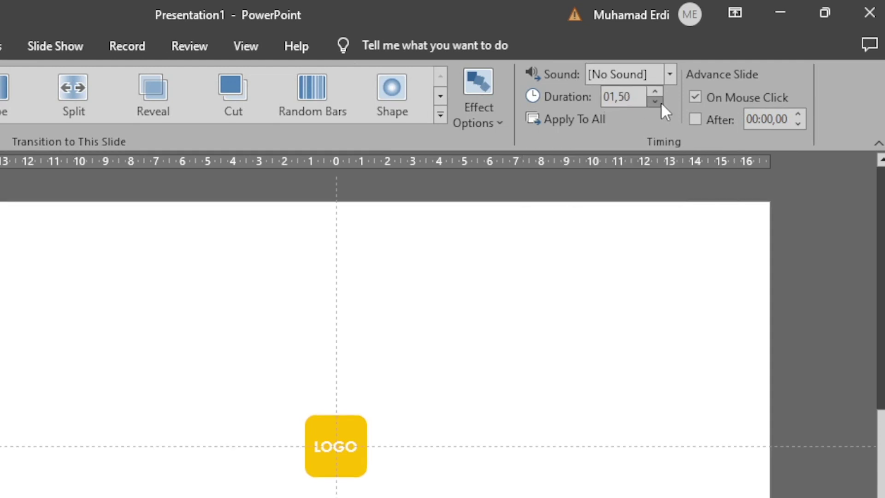
{"action": "left_click", "coordinate": [659, 102]}
{"action": "left_click", "coordinate": [660, 102]}
Nudge the white rectangle left to uncover the ADDITIONAL TEXT
{"action": "left_click", "coordinate": [340, 271]}
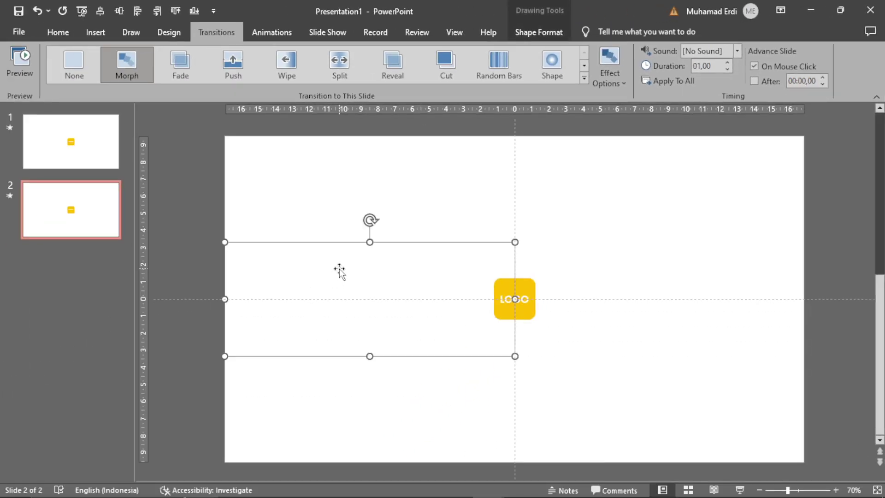
{"action": "key", "text": "Left"}
{"action": "key", "text": "Left"}
{"action": "key", "text": "Left"}
{"action": "key", "text": "Left"}
{"action": "key", "text": "Left"}
{"action": "key", "text": "Left"}
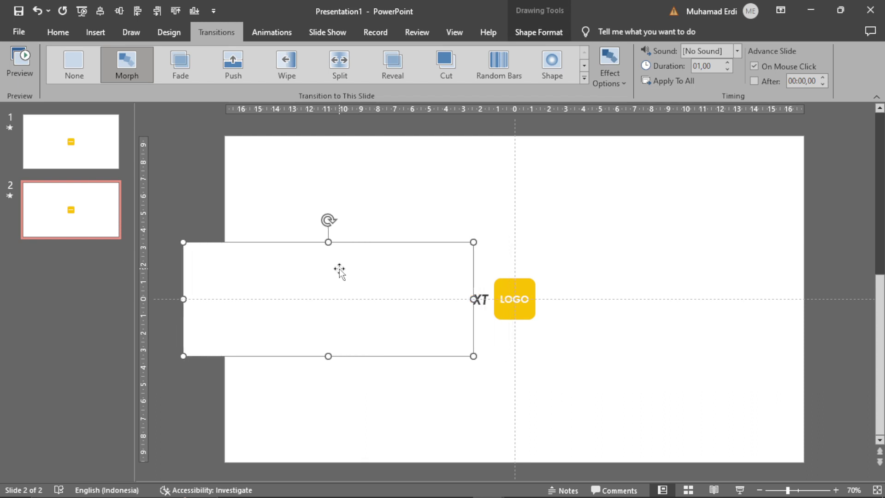
{"action": "key", "text": "Left"}
{"action": "key", "text": "Left"}
{"action": "key", "text": "Left"}
{"action": "key", "text": "Left"}
{"action": "key", "text": "Left"}
{"action": "key", "text": "Left"}
{"action": "key", "text": "Left"}
{"action": "key", "text": "Left"}
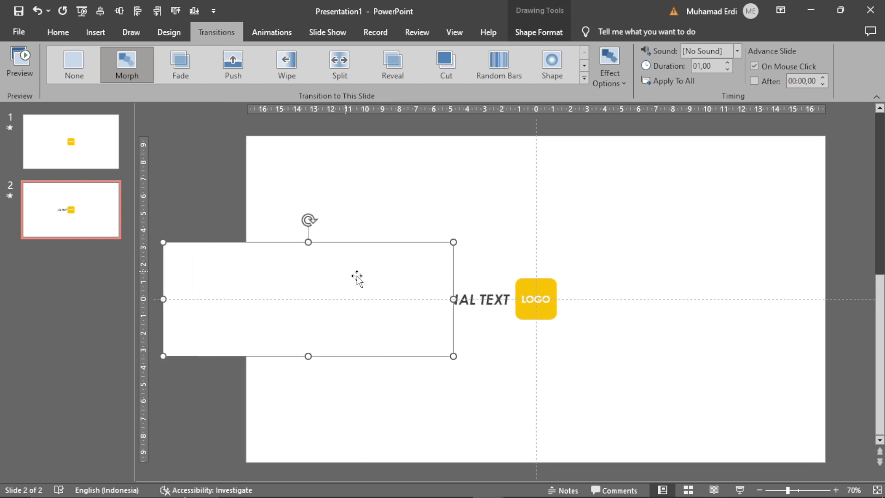
Move ADDITIONAL TEXT to the logo's right, then shift both left toward centre
{"action": "left_click", "coordinate": [502, 307]}
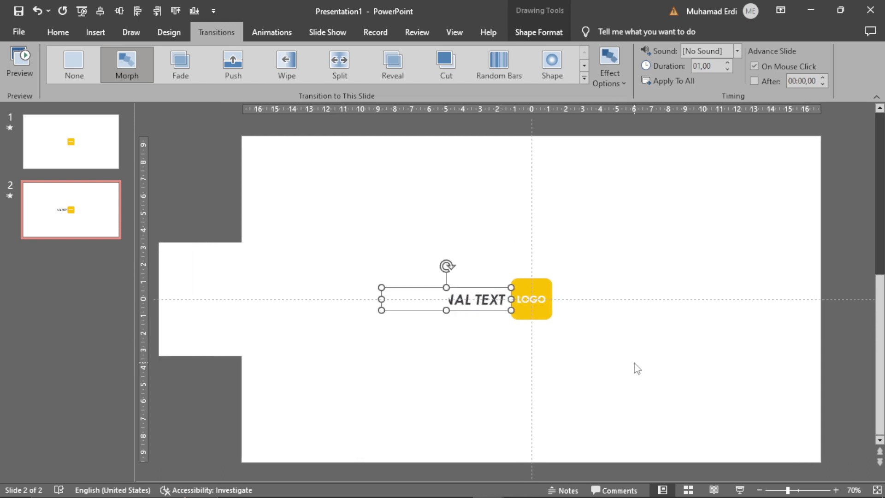
{"action": "key", "text": "Right"}
{"action": "key", "text": "Right"}
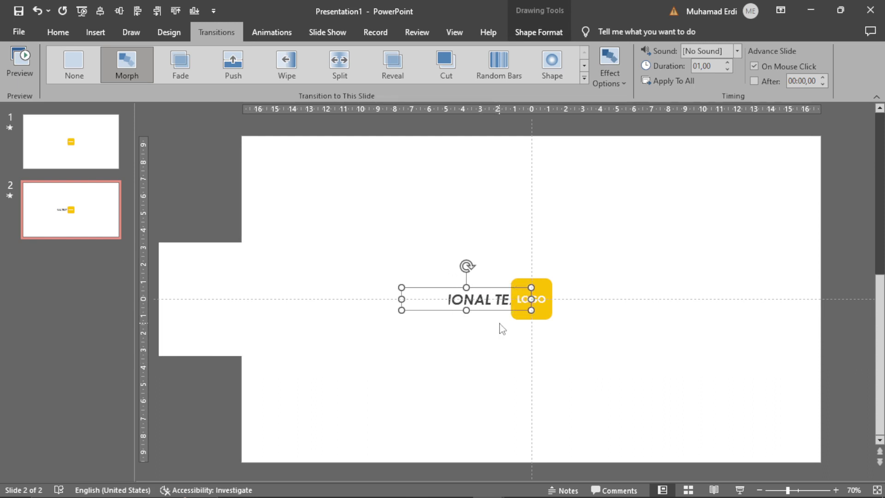
{"action": "key", "text": "Right"}
{"action": "key", "text": "Right"}
{"action": "key", "text": "Right"}
{"action": "key", "text": "Right"}
{"action": "key", "text": "Right"}
{"action": "key", "text": "Right"}
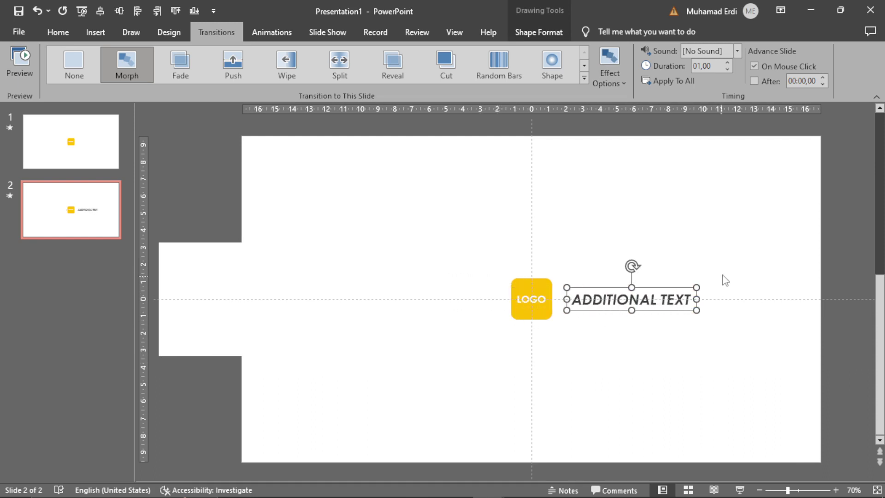
{"action": "mouse_move", "coordinate": [746, 249]}
{"action": "left_mouse_down"}
{"action": "mouse_move", "coordinate": [687, 296]}
{"action": "mouse_move", "coordinate": [491, 344]}
{"action": "left_mouse_up"}
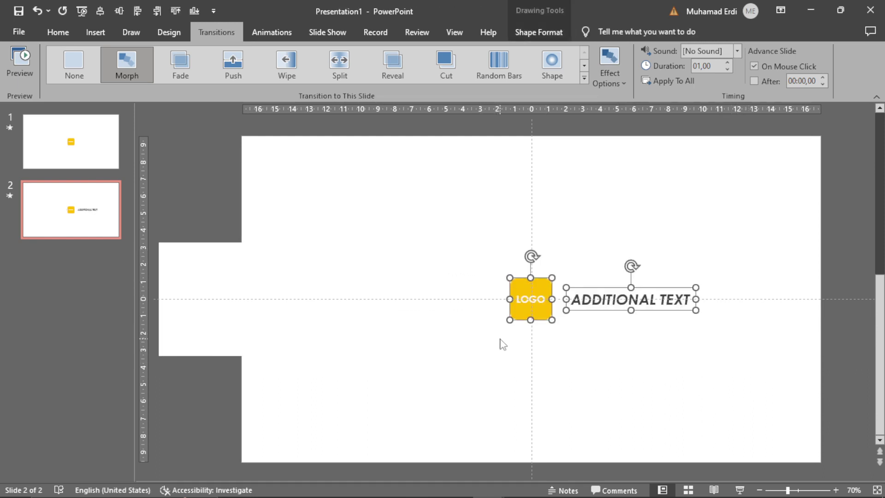
{"action": "key", "text": "Left"}
{"action": "key", "text": "Left"}
{"action": "key", "text": "Left"}
{"action": "key", "text": "Left"}
{"action": "key", "text": "Left"}
{"action": "key", "text": "Left"}
{"action": "key", "text": "Left"}
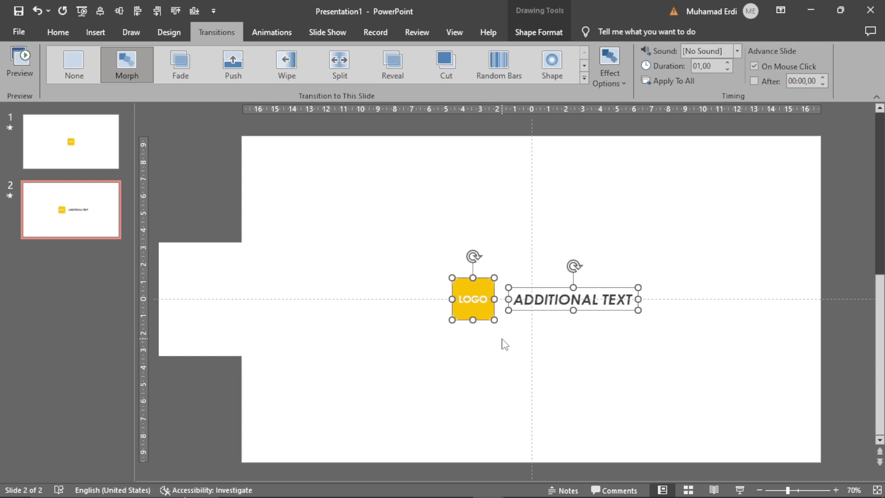
{"action": "key", "text": "ctrl+Left"}
{"action": "key", "text": "ctrl+Left"}
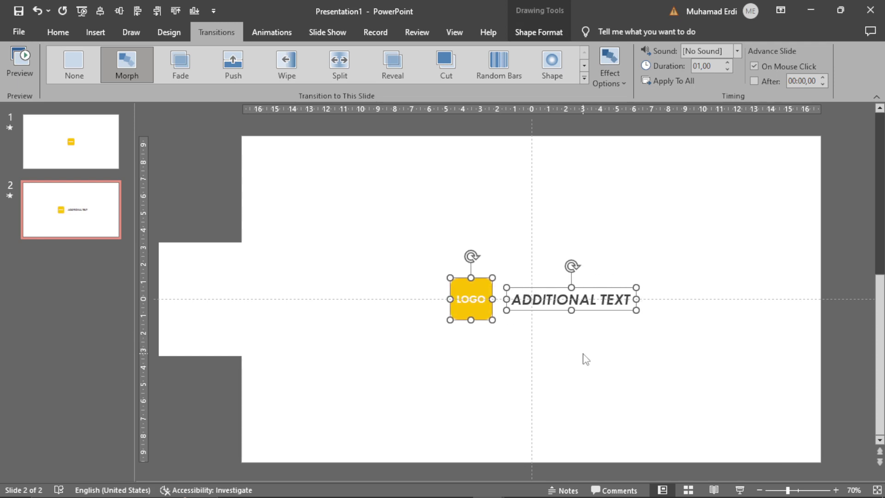
{"action": "left_click", "coordinate": [584, 359]}
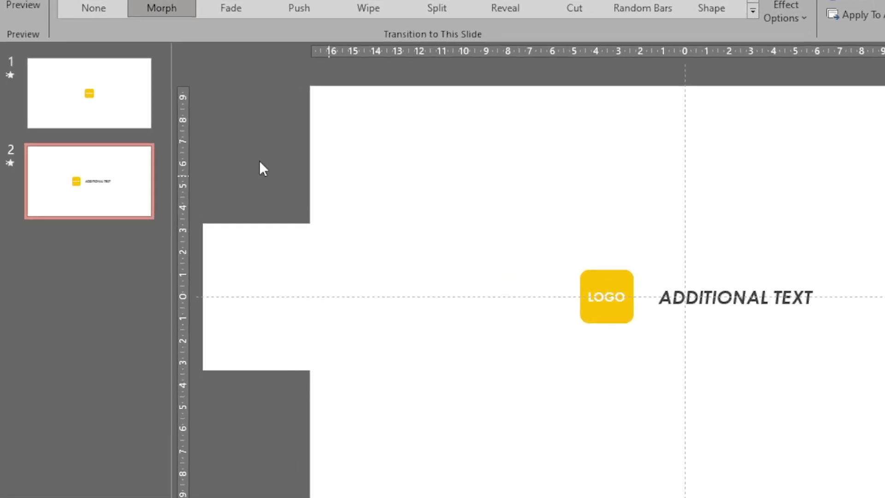
Duplicate slide 2 as slide 3 and shrink the LOGO square
{"action": "right_click", "coordinate": [81, 212]}
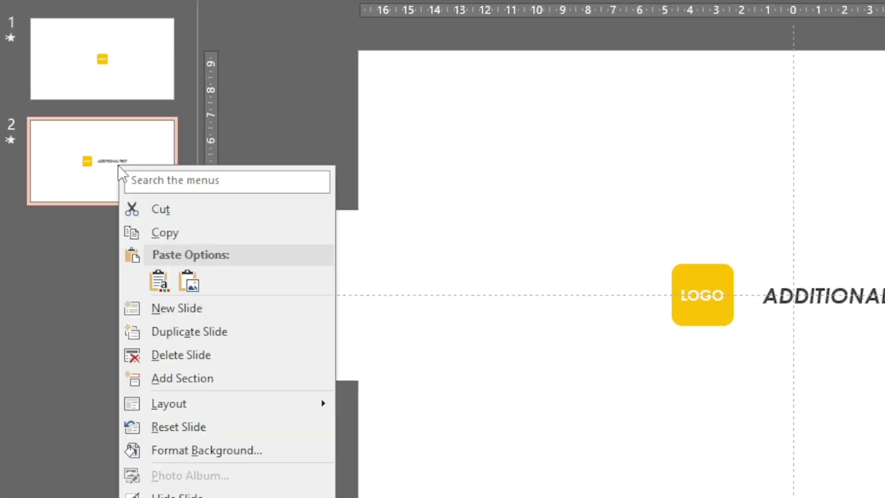
{"action": "left_click", "coordinate": [184, 334]}
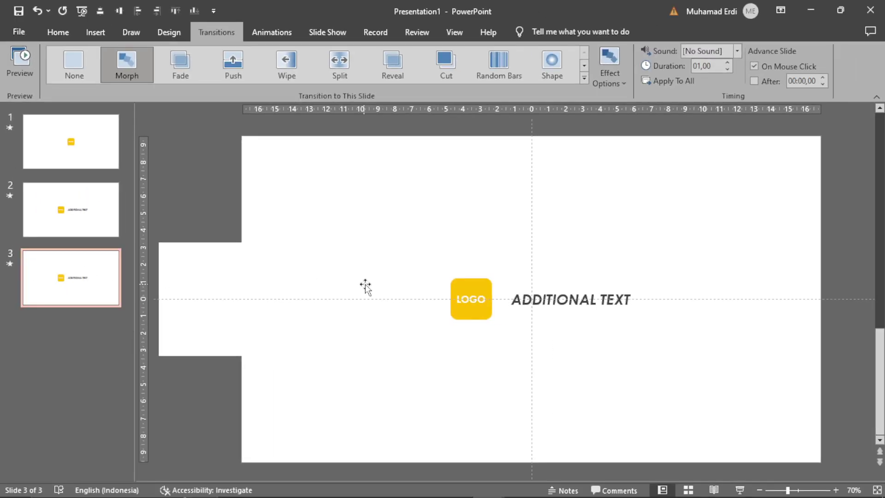
{"action": "left_click", "coordinate": [485, 279]}
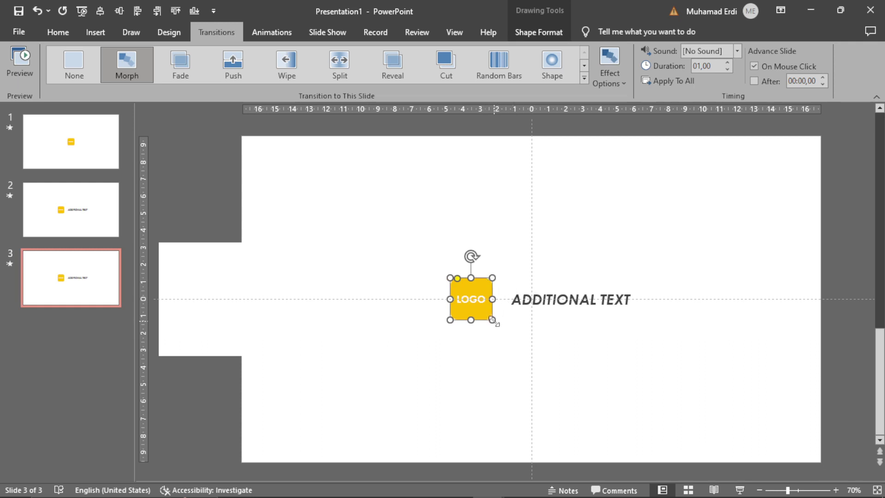
{"action": "left_click_drag", "start_coordinate": [492, 319], "coordinate": [482, 310]}
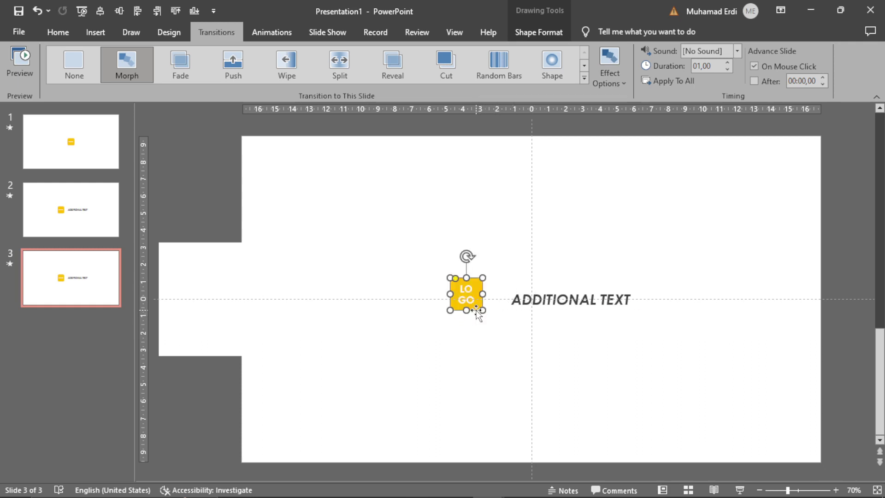
Decrease the LOGO font to fit one line and ADDITIONAL TEXT to 14 pt
{"action": "left_click", "coordinate": [57, 32]}
{"action": "left_click", "coordinate": [309, 59]}
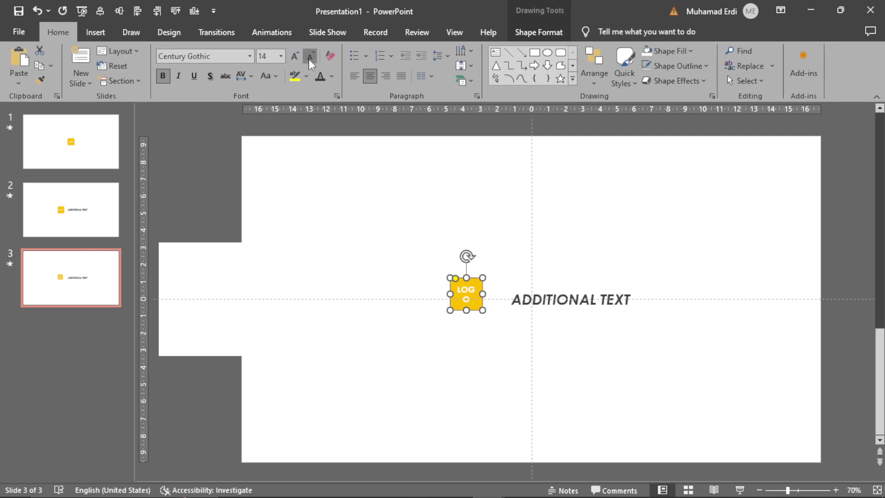
{"action": "left_click", "coordinate": [308, 59]}
{"action": "left_click", "coordinate": [522, 286]}
{"action": "left_click", "coordinate": [308, 57]}
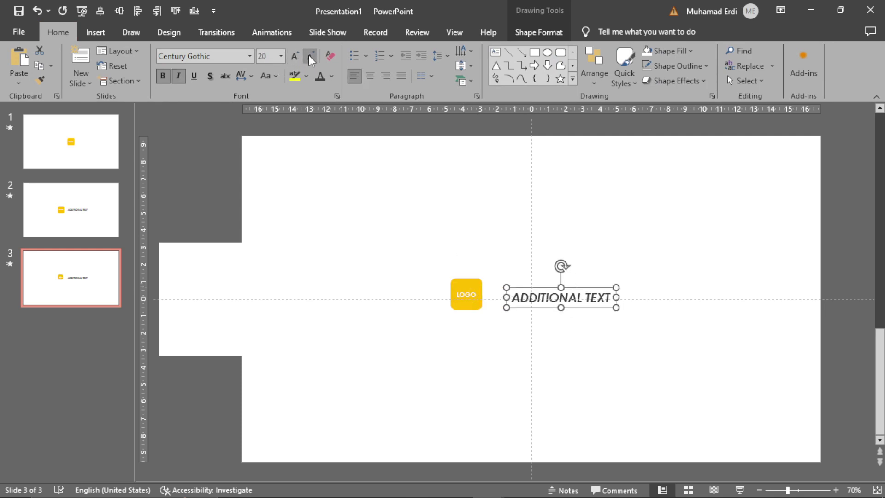
{"action": "left_click", "coordinate": [308, 57]}
{"action": "left_click", "coordinate": [308, 55]}
{"action": "left_click", "coordinate": [309, 56]}
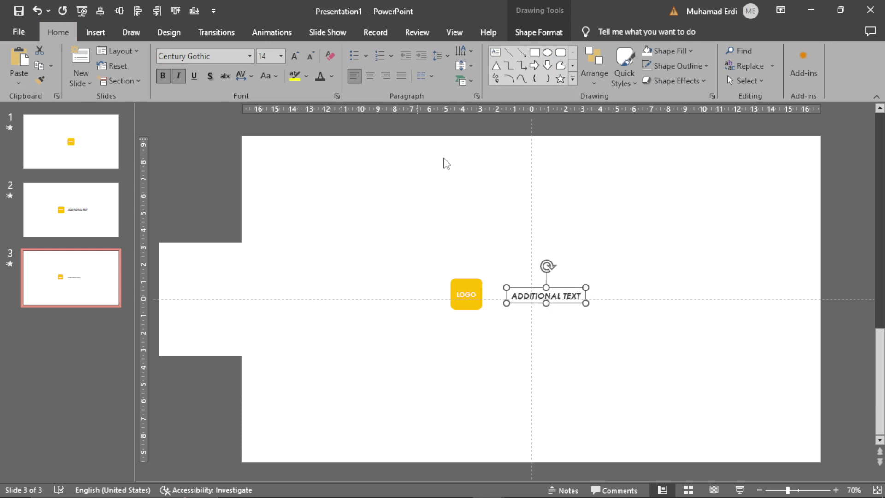
Move LOGO and ADDITIONAL TEXT side by side into the top-left corner
{"action": "left_click", "coordinate": [480, 282], "text": "shift"}
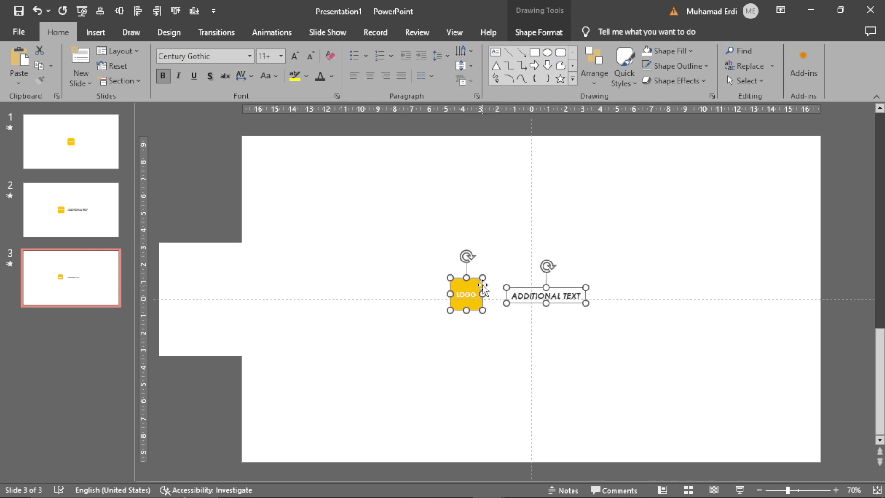
{"action": "mouse_move", "coordinate": [481, 281]}
{"action": "left_mouse_down"}
{"action": "mouse_move", "coordinate": [296, 154]}
{"action": "mouse_move", "coordinate": [300, 167]}
{"action": "mouse_move", "coordinate": [314, 168]}
{"action": "left_mouse_up"}
{"action": "left_click", "coordinate": [332, 193]}
{"action": "left_click", "coordinate": [367, 198]}
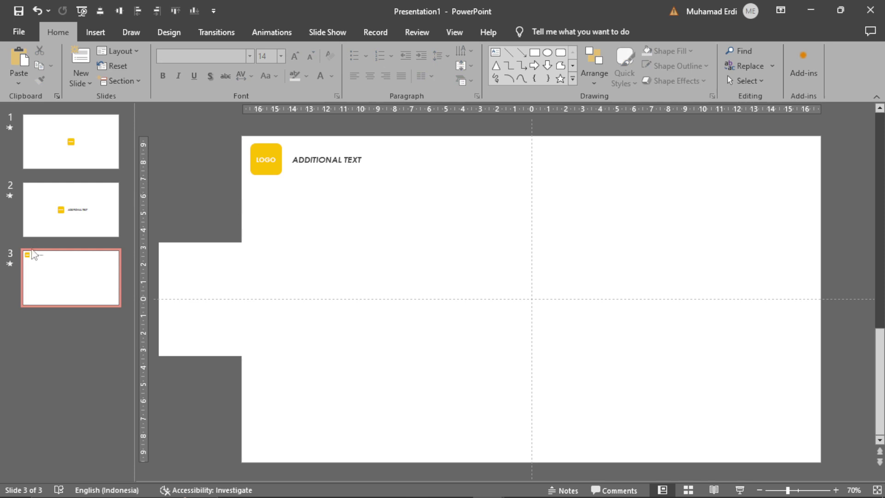
Review the transitions on slides 1 and 2, then play the slide show
{"action": "left_click", "coordinate": [223, 33]}
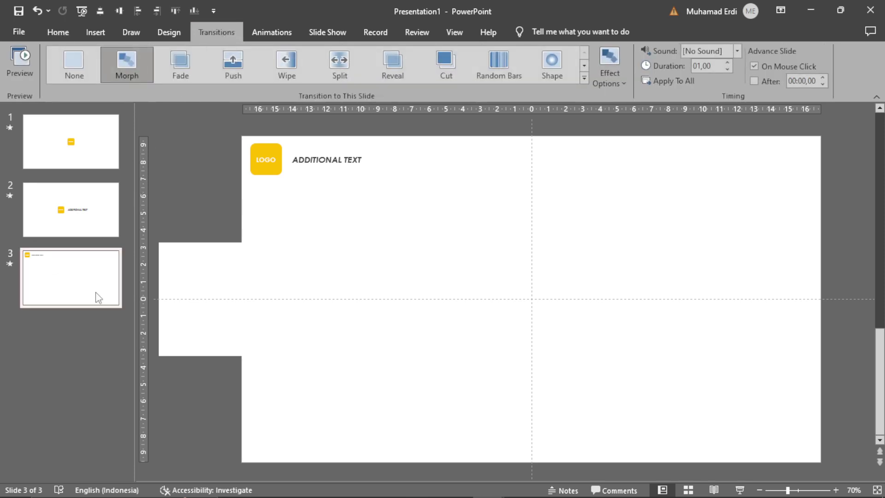
{"action": "left_click", "coordinate": [91, 161]}
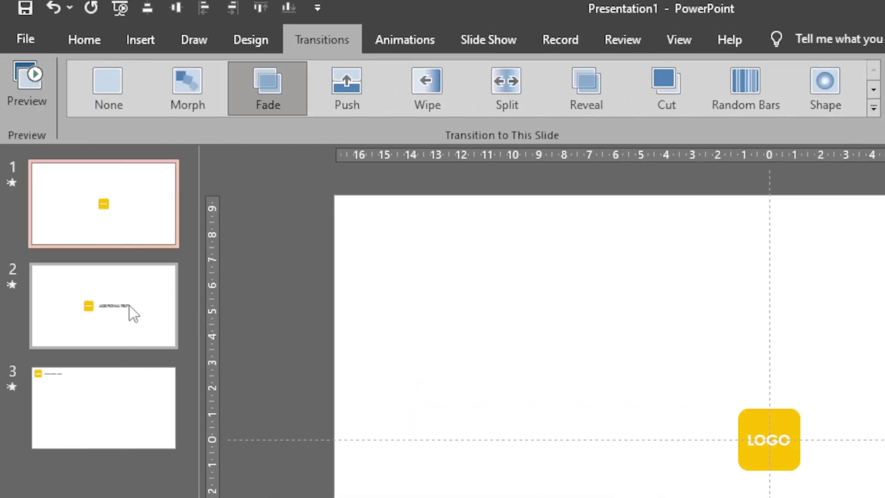
{"action": "left_click", "coordinate": [129, 305]}
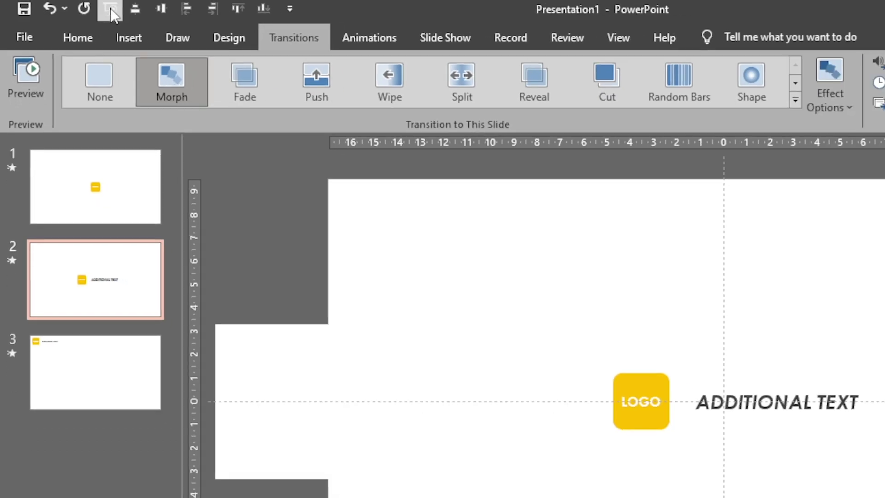
{"action": "left_click", "coordinate": [122, 6]}
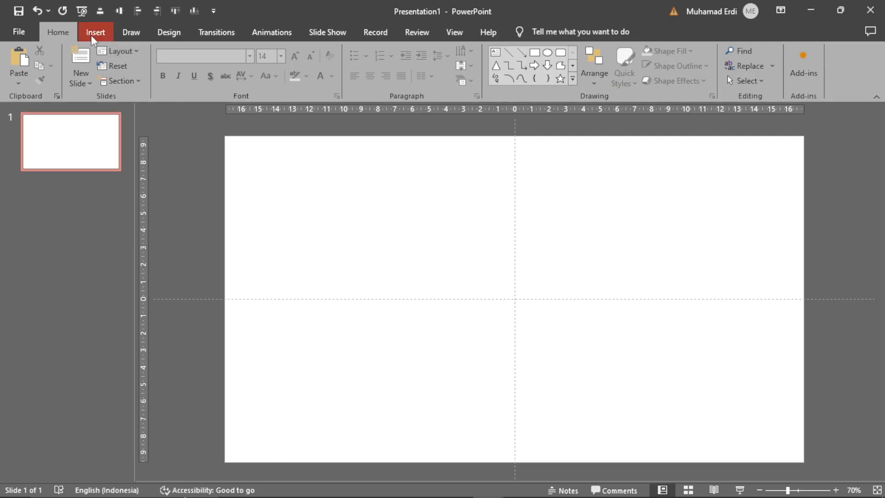
Insert the desk-and-monitors photo pexels-ron-lach-8100060.jpg from this device onto the blank slide
{"action": "left_click", "coordinate": [95, 32]}
{"action": "left_click", "coordinate": [101, 69]}
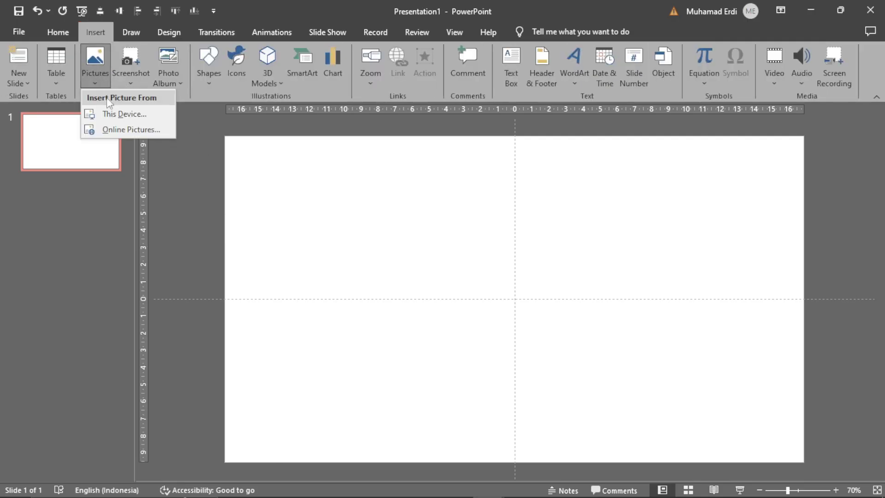
{"action": "left_click", "coordinate": [111, 118]}
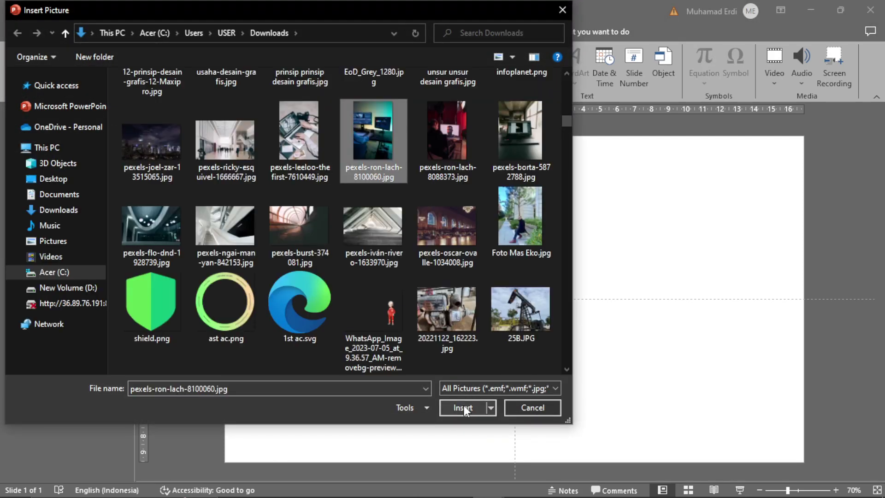
{"action": "left_click", "coordinate": [463, 409]}
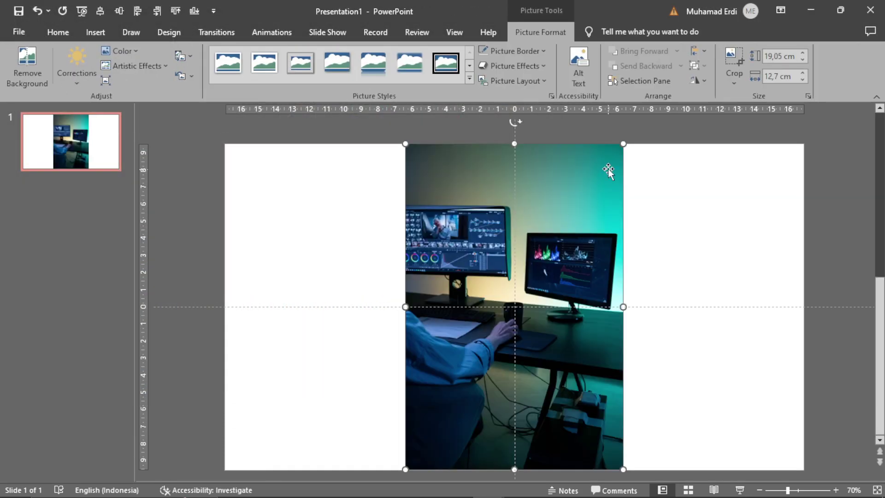
Shrink the photo to 15.97 × 10.65 cm and centre it vertically and horizontally
{"action": "left_click_drag", "start_coordinate": [623, 144], "coordinate": [588, 197]}
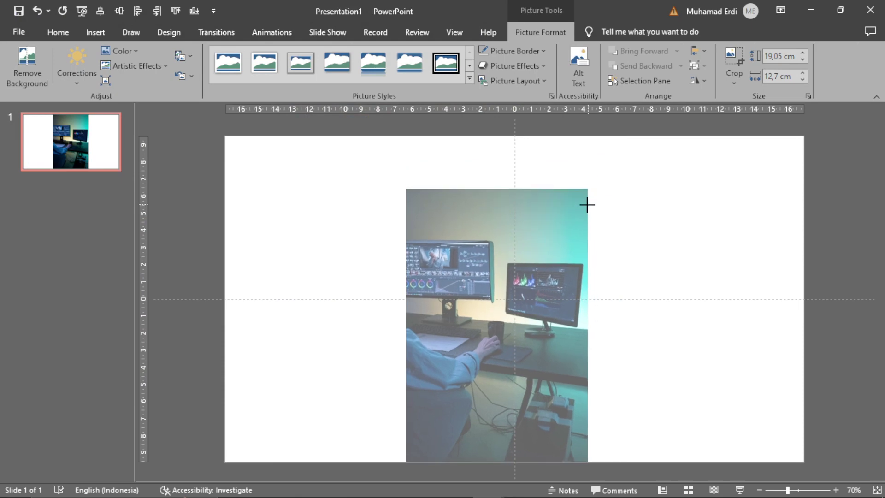
{"action": "left_click_drag", "start_coordinate": [561, 257], "coordinate": [425, 217]}
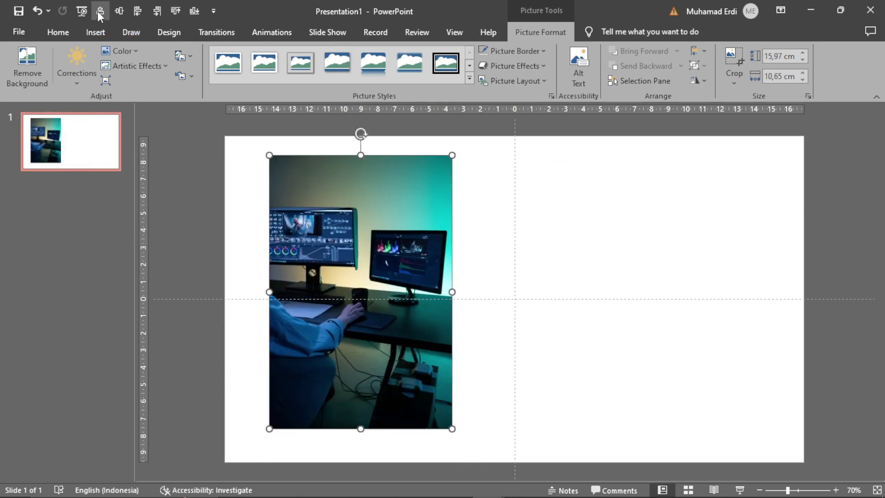
{"action": "left_click", "coordinate": [119, 10]}
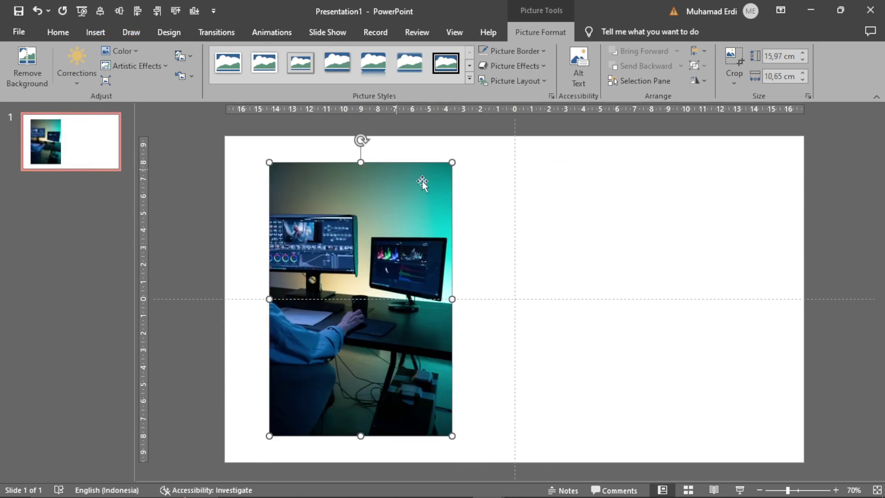
{"action": "left_click", "coordinate": [552, 212]}
{"action": "left_click", "coordinate": [382, 230]}
{"action": "left_click", "coordinate": [100, 11]}
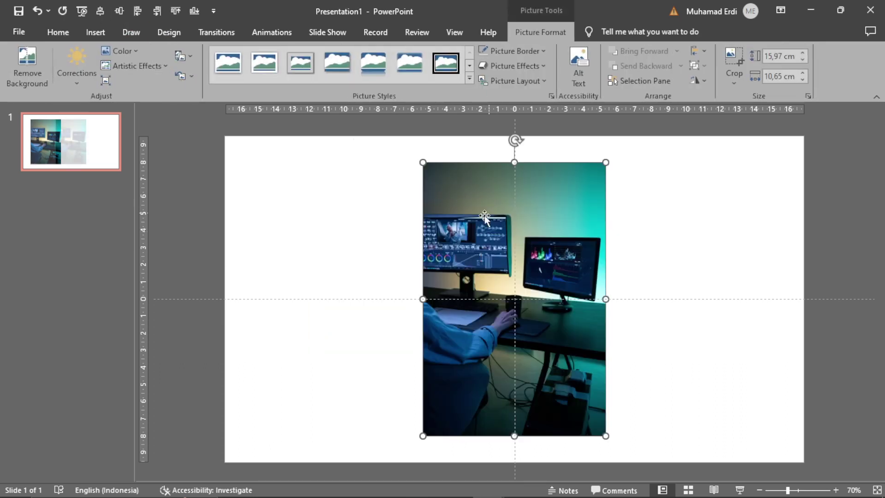
{"action": "left_click", "coordinate": [381, 223]}
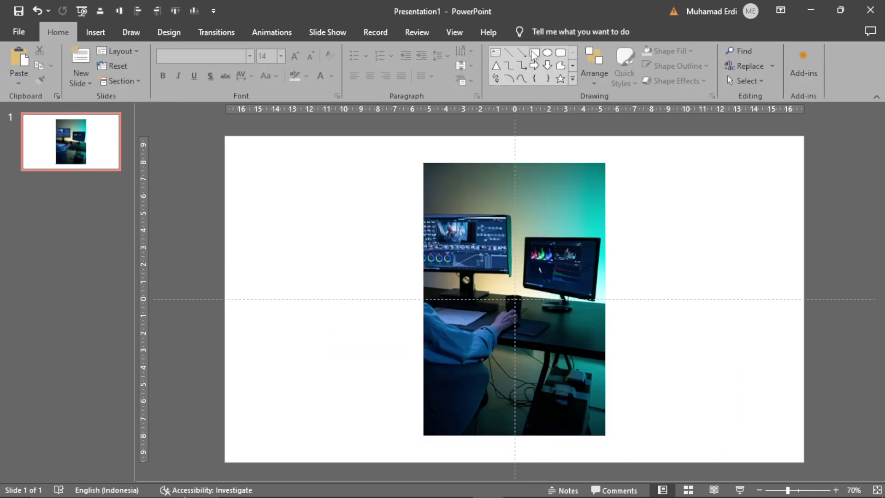
Draw a tall thin blue rectangle at the slide's left and centre it vertically
{"action": "left_click", "coordinate": [533, 53]}
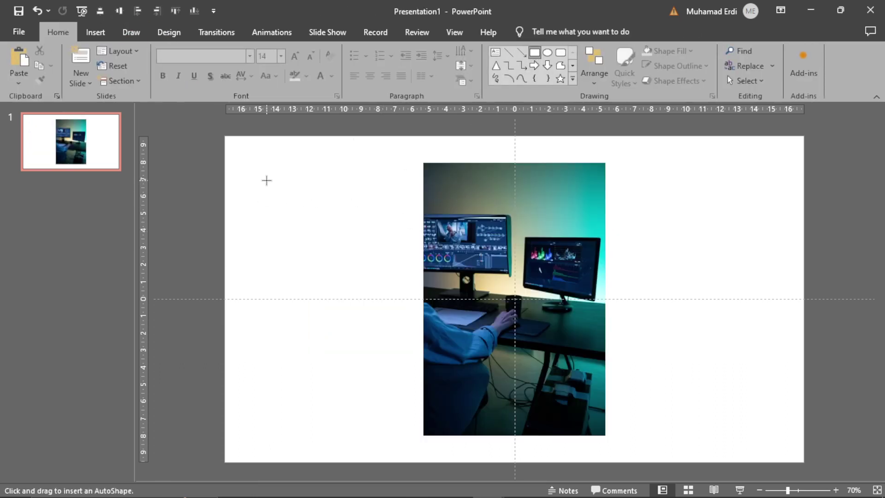
{"action": "left_click_drag", "start_coordinate": [260, 217], "coordinate": [283, 387]}
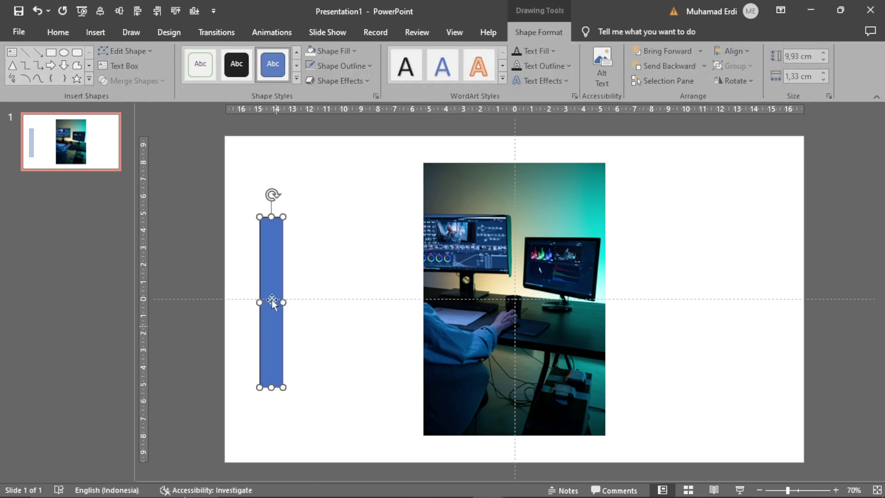
{"action": "left_click", "coordinate": [118, 13]}
{"action": "left_click", "coordinate": [324, 221]}
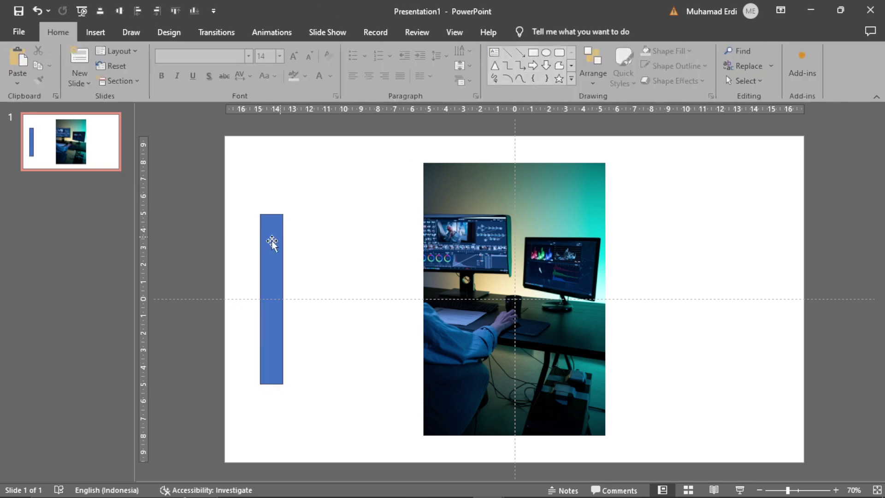
{"action": "left_click", "coordinate": [269, 245]}
Duplicate the strip beside the original and stretch the copy taller at both ends
{"action": "right_click", "coordinate": [269, 247]}
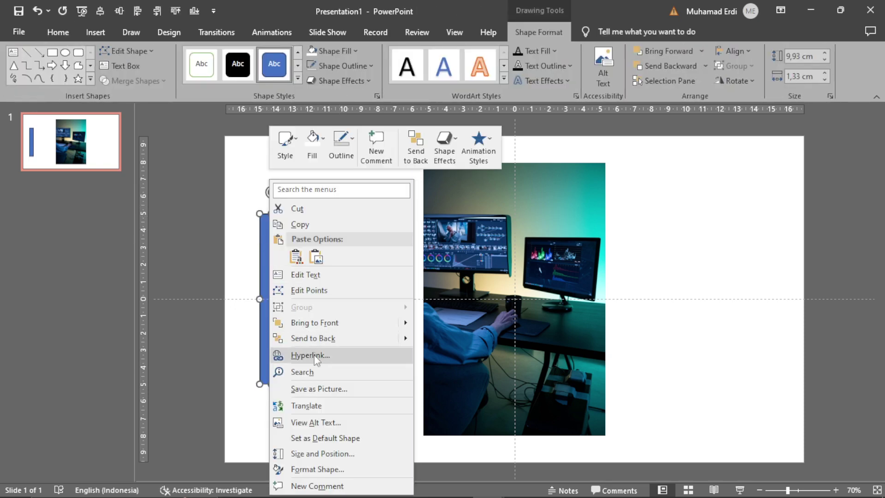
{"action": "left_click", "coordinate": [300, 225]}
{"action": "left_click", "coordinate": [349, 271]}
{"action": "key", "text": "ctrl+v"}
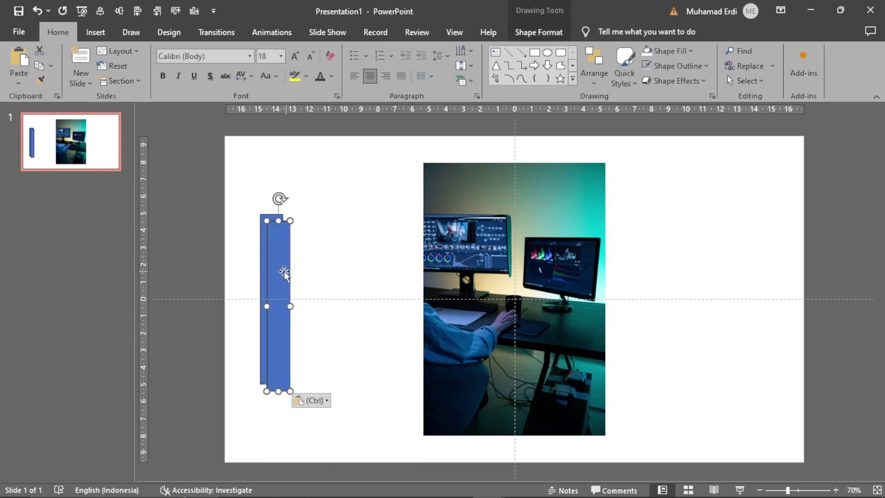
{"action": "mouse_move", "coordinate": [278, 271]}
{"action": "left_mouse_down"}
{"action": "mouse_move", "coordinate": [308, 264]}
{"action": "mouse_move", "coordinate": [301, 264]}
{"action": "left_mouse_up"}
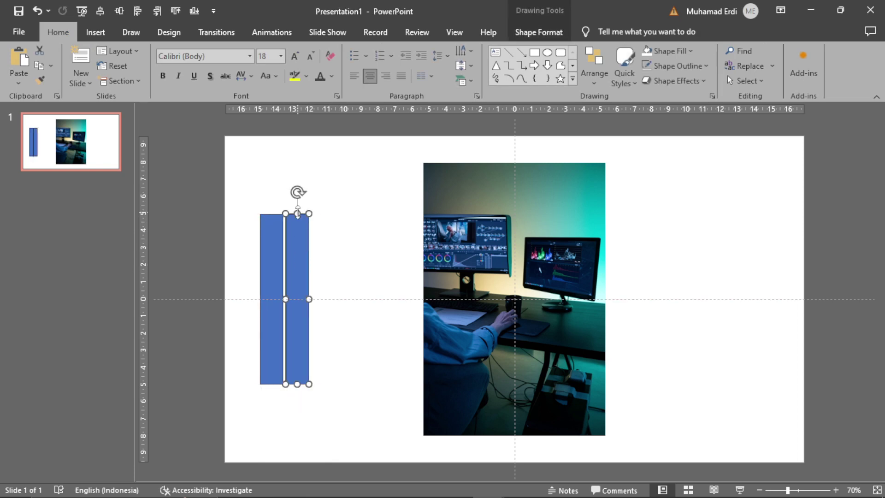
{"action": "left_click_drag", "start_coordinate": [297, 213], "coordinate": [303, 183]}
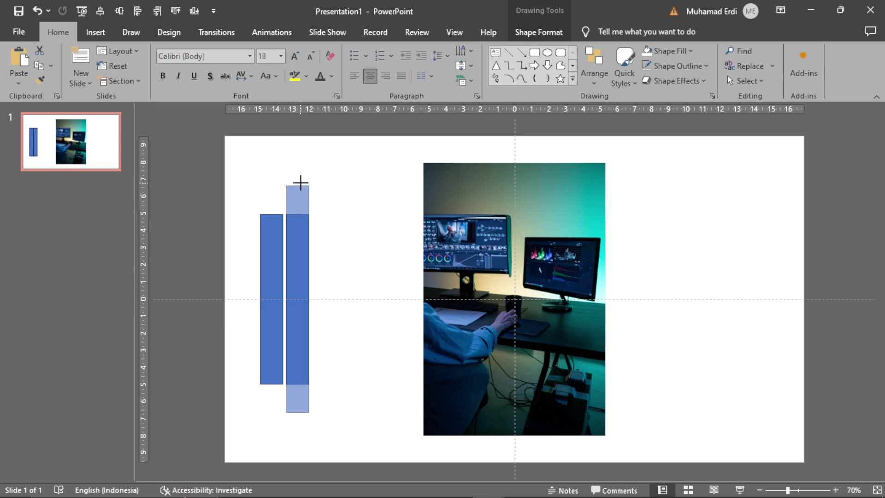
{"action": "left_click", "coordinate": [277, 230]}
Duplicate the short-and-tall bar pair and place the copy to the right
{"action": "left_click", "coordinate": [301, 230], "text": "shift"}
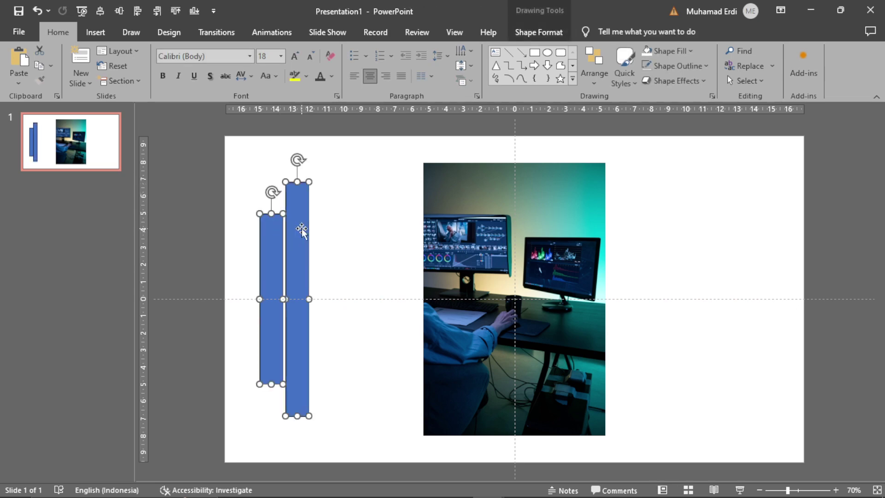
{"action": "right_click", "coordinate": [302, 229]}
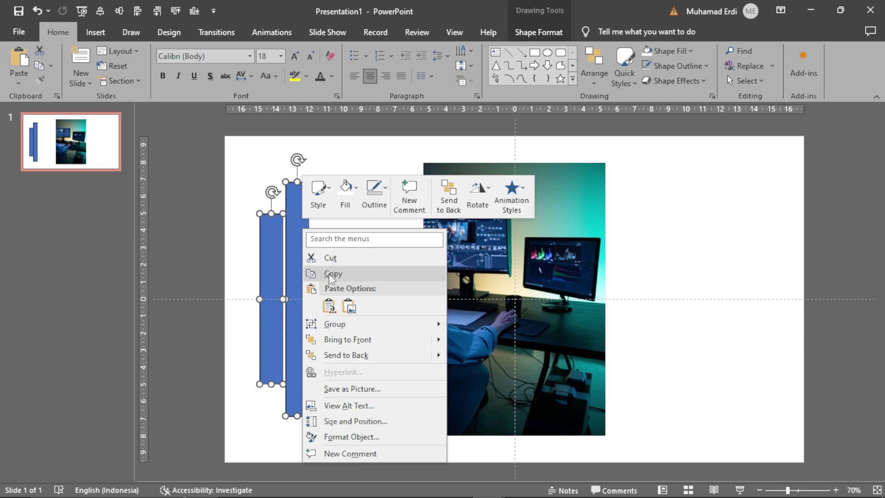
{"action": "left_click", "coordinate": [330, 273]}
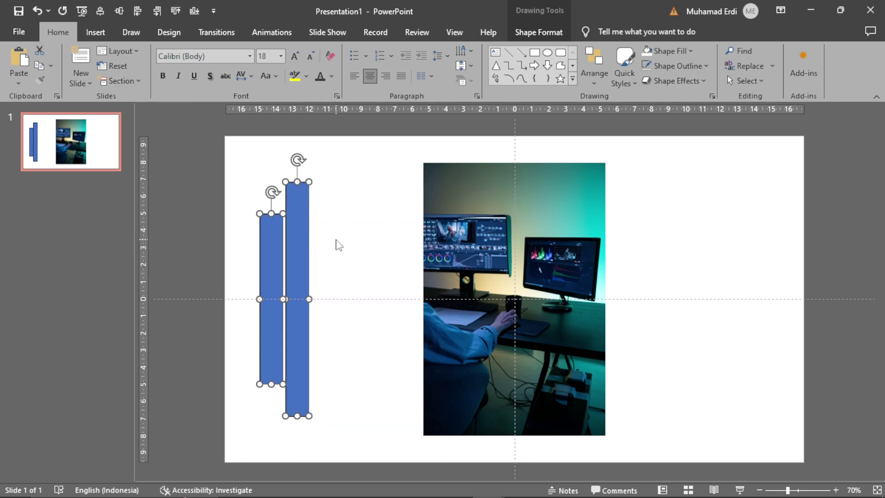
{"action": "right_click", "coordinate": [336, 240]}
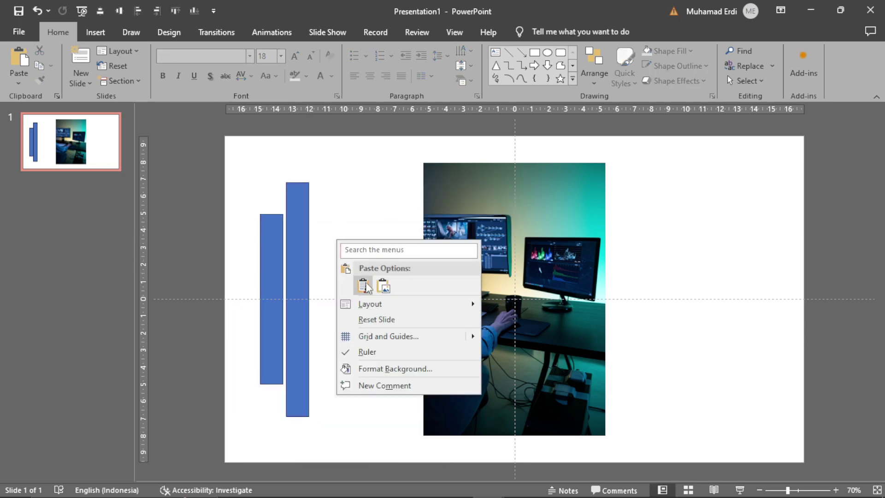
{"action": "left_click", "coordinate": [341, 201]}
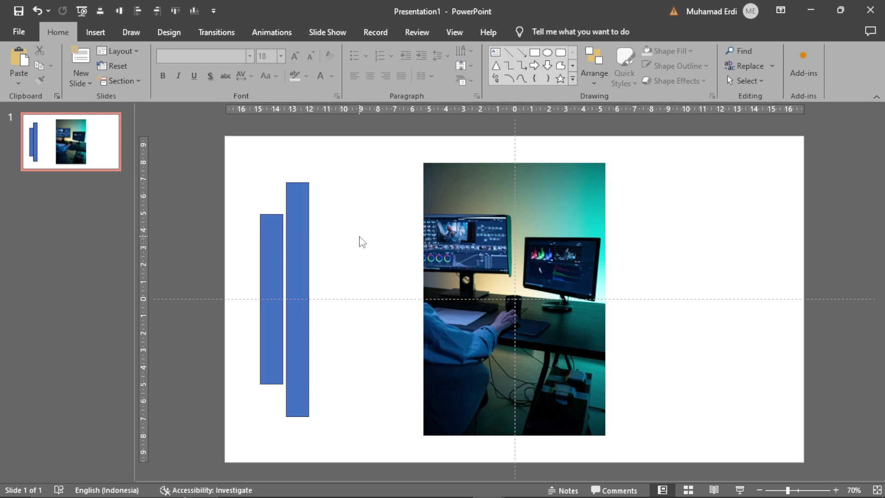
{"action": "key", "text": "ctrl+v"}
{"action": "left_click_drag", "start_coordinate": [299, 238], "coordinate": [350, 236]}
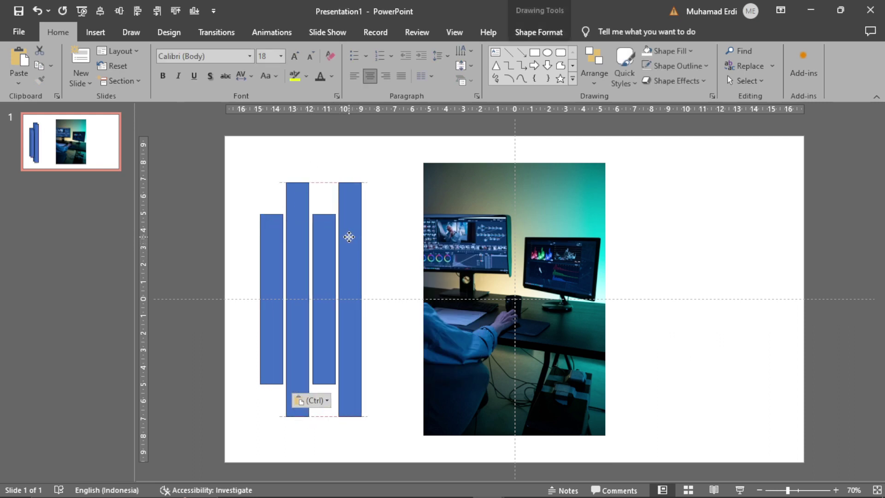
{"action": "left_click", "coordinate": [381, 263]}
Add a fifth short bar at the right end, then select all five bars
{"action": "left_click", "coordinate": [319, 250]}
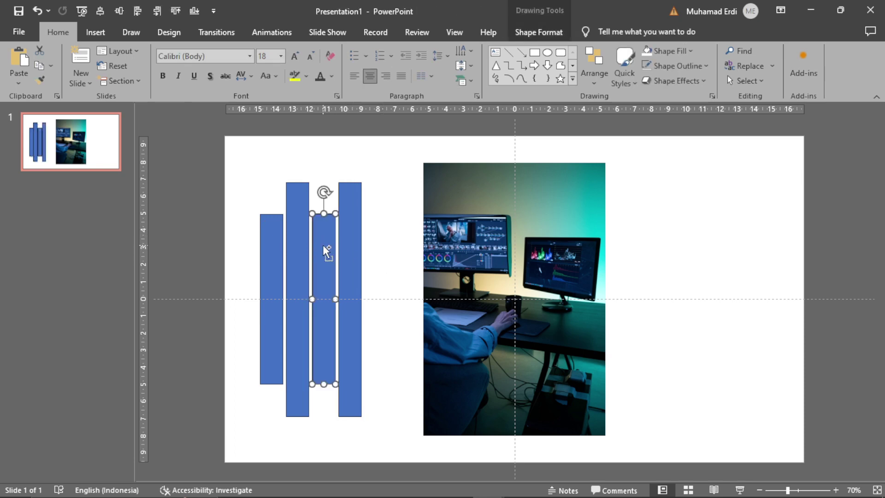
{"action": "key", "text": "ctrl+c"}
{"action": "key", "text": "ctrl+v"}
{"action": "left_click_drag", "start_coordinate": [327, 248], "coordinate": [370, 244]}
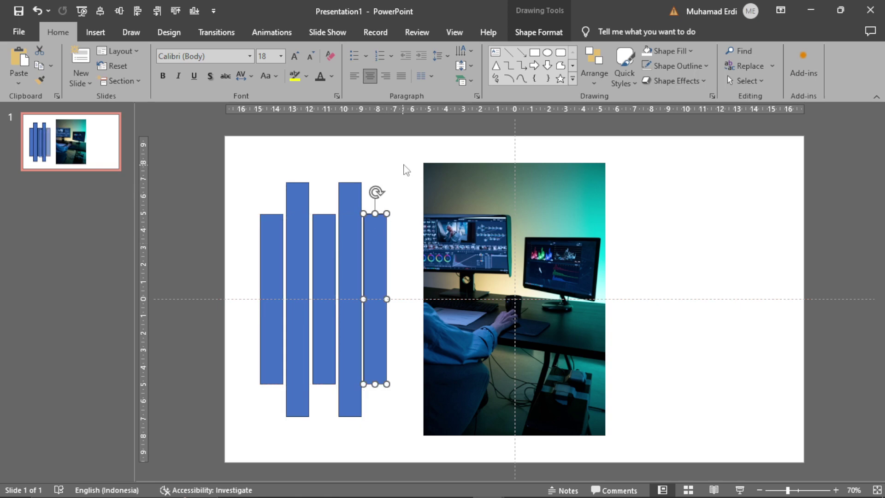
{"action": "left_click_drag", "start_coordinate": [405, 168], "coordinate": [223, 446]}
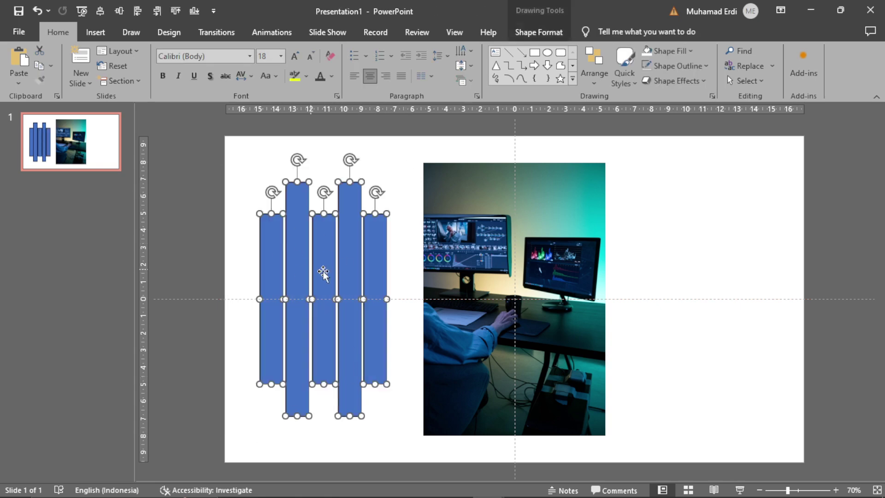
Distribute the five bars horizontally so they are evenly spaced
{"action": "left_click", "coordinate": [541, 32]}
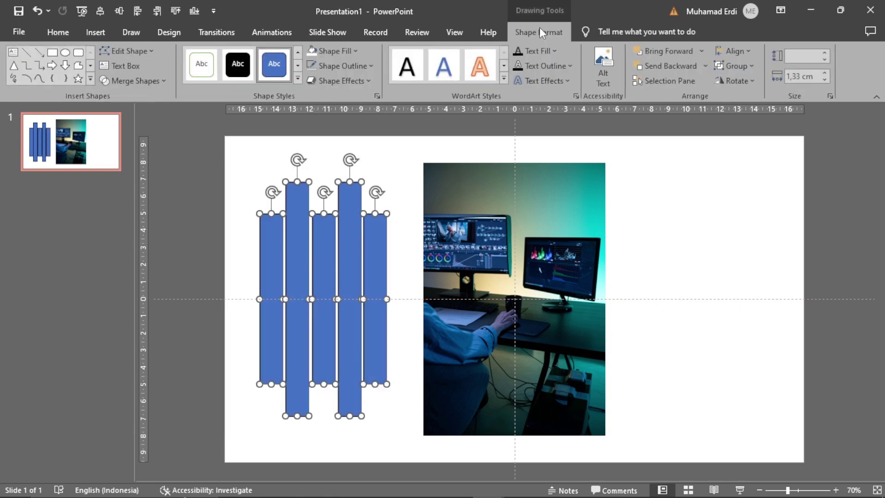
{"action": "left_click", "coordinate": [742, 52]}
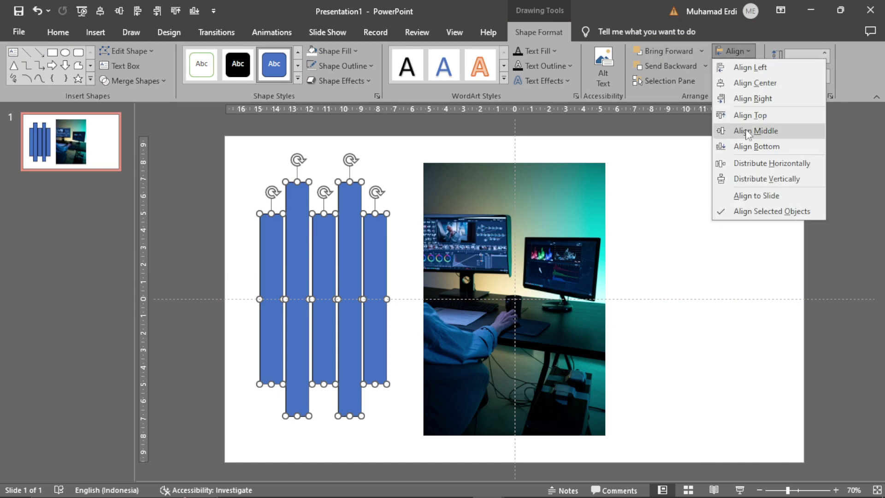
{"action": "left_click", "coordinate": [750, 165]}
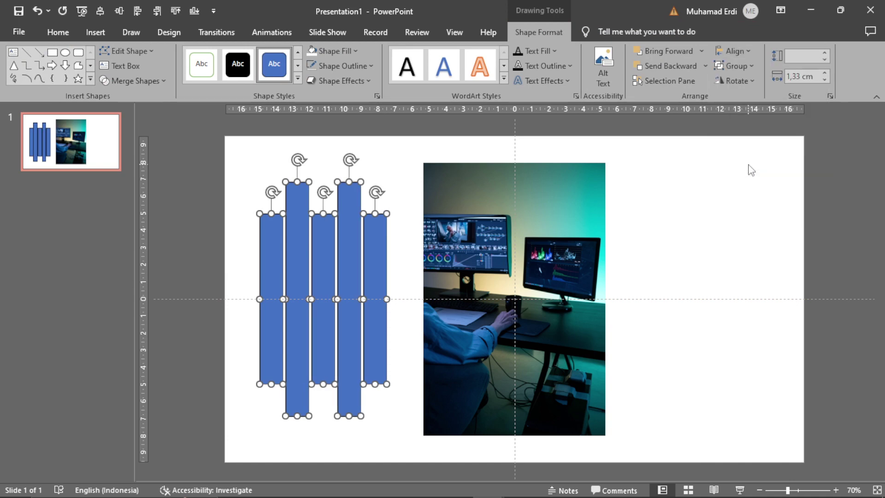
Set the bars' fill transparency to 64% in the Format Shape pane
{"action": "left_click", "coordinate": [401, 149]}
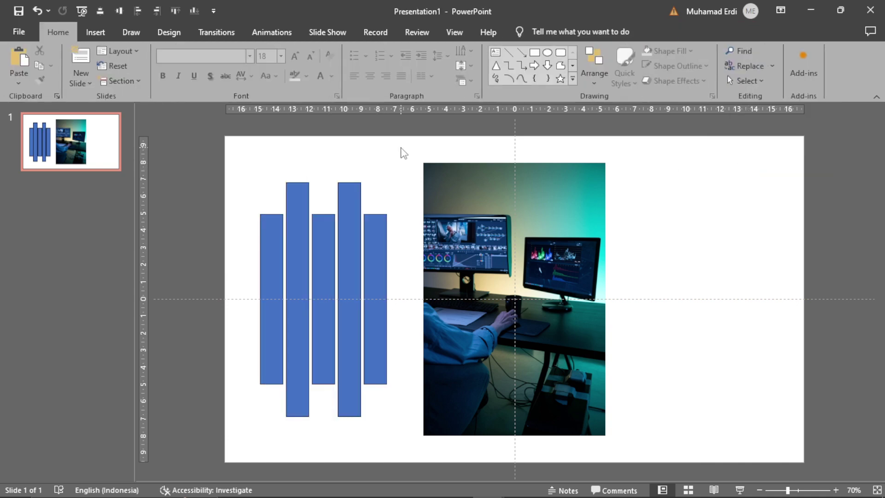
{"action": "left_click_drag", "start_coordinate": [207, 157], "coordinate": [406, 465]}
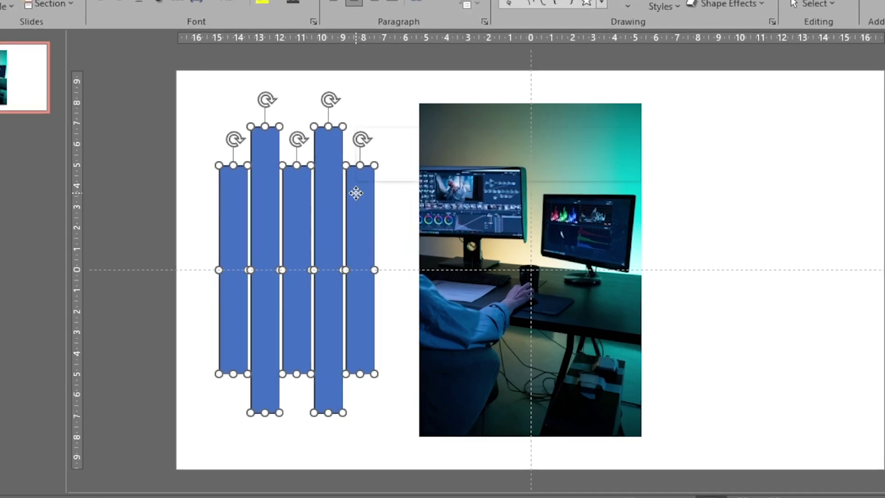
{"action": "right_click", "coordinate": [375, 239]}
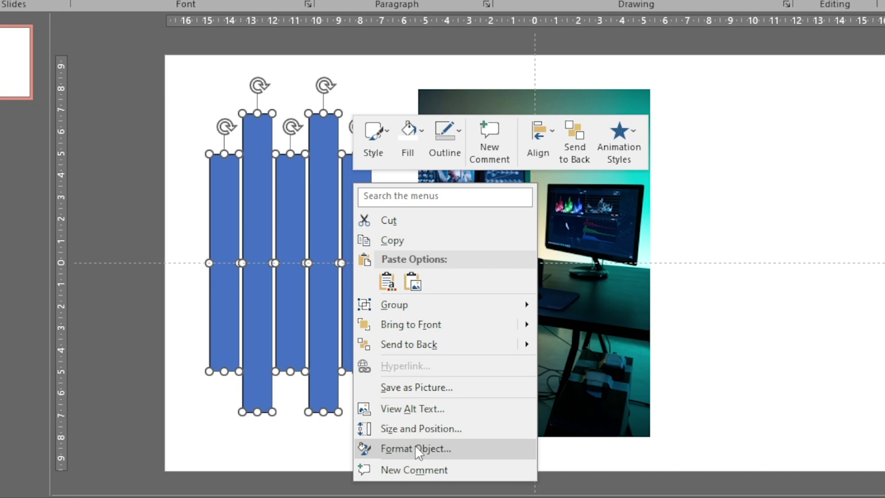
{"action": "left_click", "coordinate": [421, 451]}
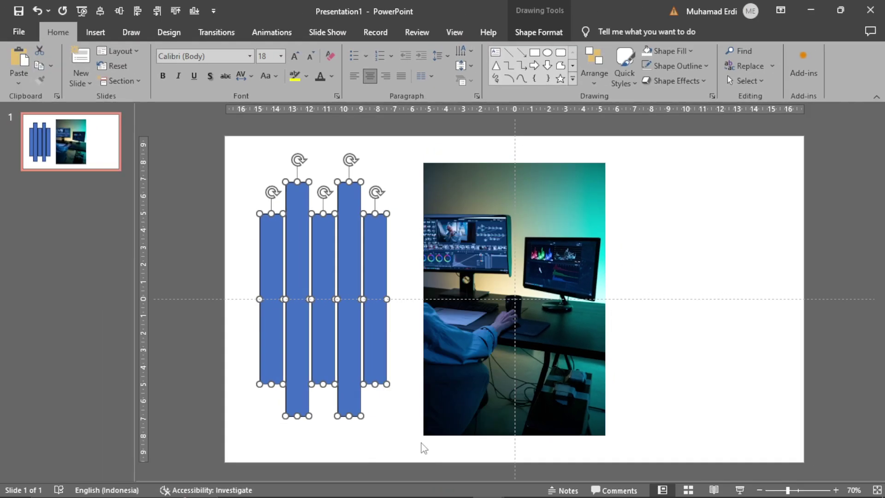
{"action": "left_click", "coordinate": [720, 192]}
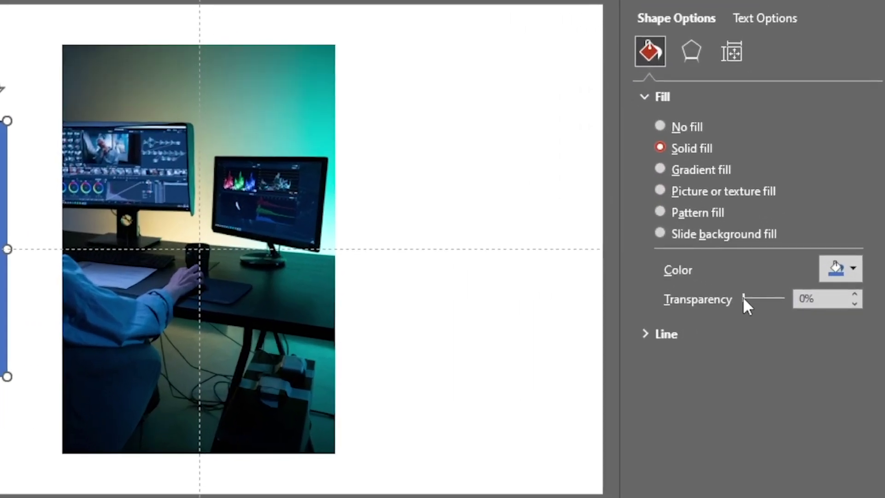
{"action": "left_click_drag", "start_coordinate": [783, 327], "coordinate": [797, 327]}
{"action": "left_click_drag", "start_coordinate": [763, 298], "coordinate": [768, 297]}
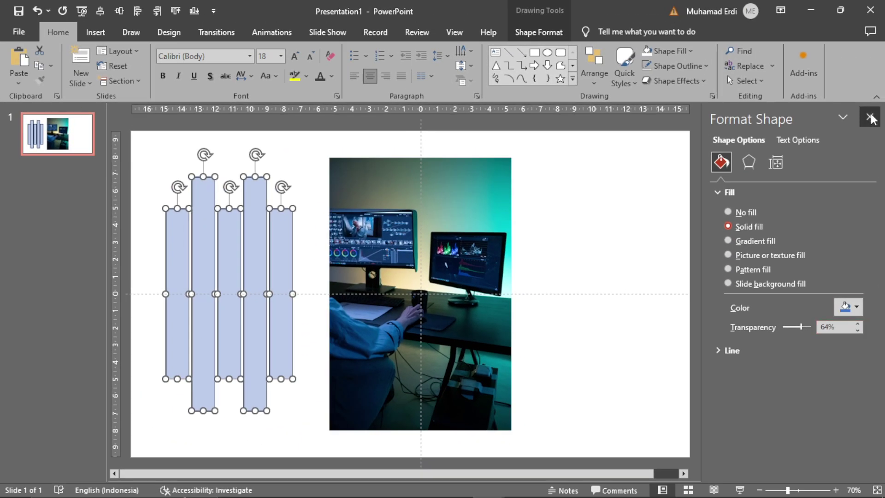
Move the desk photo left under the translucent bars and resize it to span all five
{"action": "left_click", "coordinate": [870, 117]}
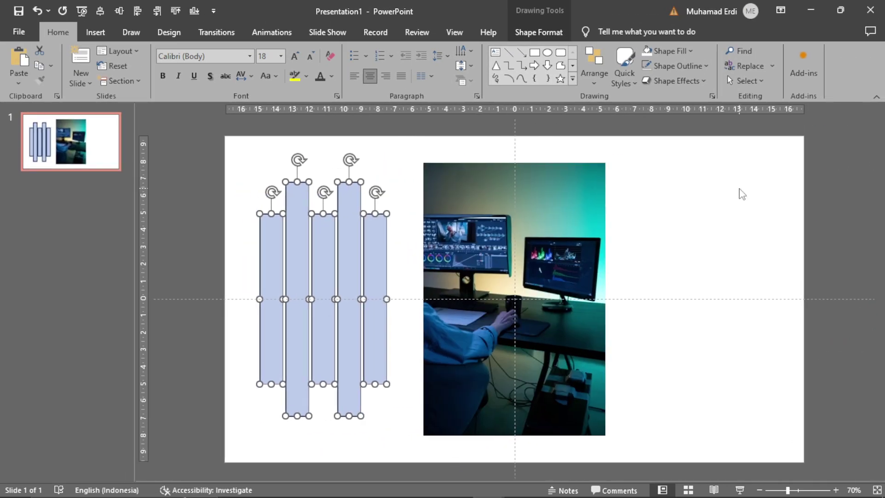
{"action": "left_click", "coordinate": [742, 193]}
{"action": "left_click", "coordinate": [529, 214]}
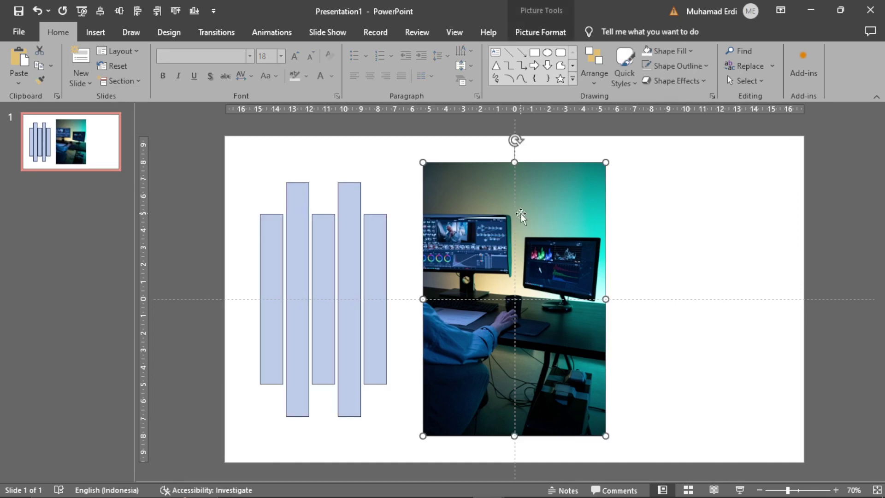
{"action": "key", "text": "Left"}
{"action": "key", "text": "Left"}
{"action": "key", "text": "Left"}
{"action": "key", "text": "Left"}
{"action": "key", "text": "Left"}
{"action": "key", "text": "Left"}
{"action": "key", "text": "Left"}
{"action": "key", "text": "Left"}
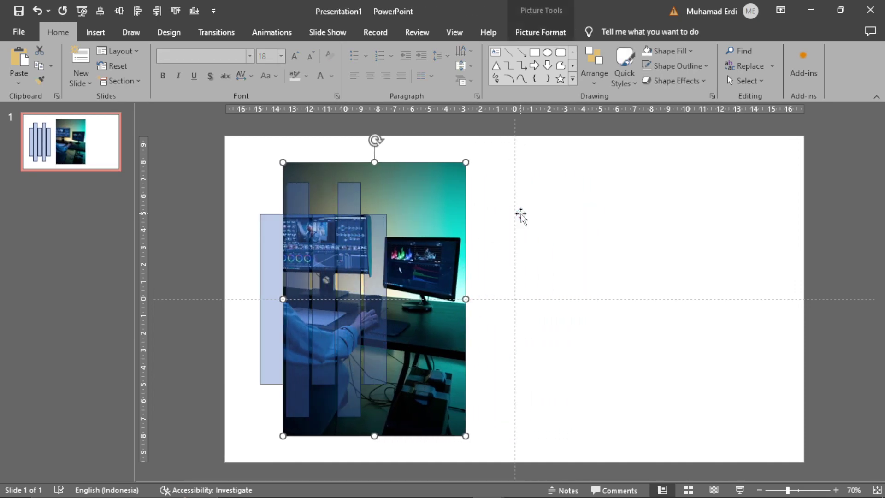
{"action": "key", "text": "Left"}
{"action": "key", "text": "Left"}
{"action": "key", "text": "Left"}
{"action": "key", "text": "Left"}
{"action": "key", "text": "Left"}
{"action": "key", "text": "Left"}
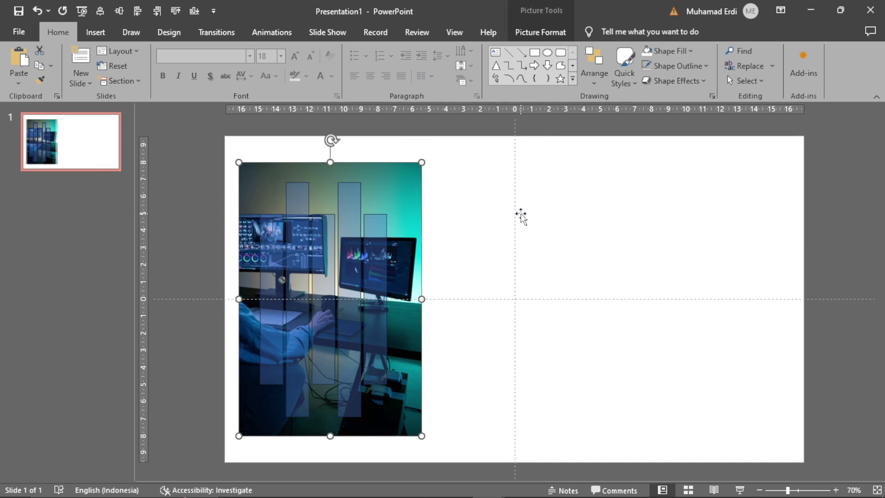
{"action": "left_click", "coordinate": [836, 490]}
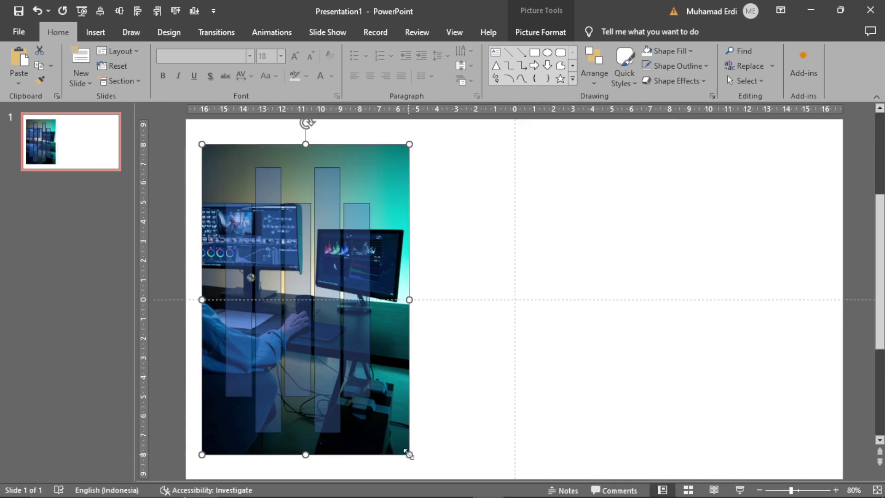
{"action": "left_click_drag", "start_coordinate": [408, 454], "coordinate": [399, 439]}
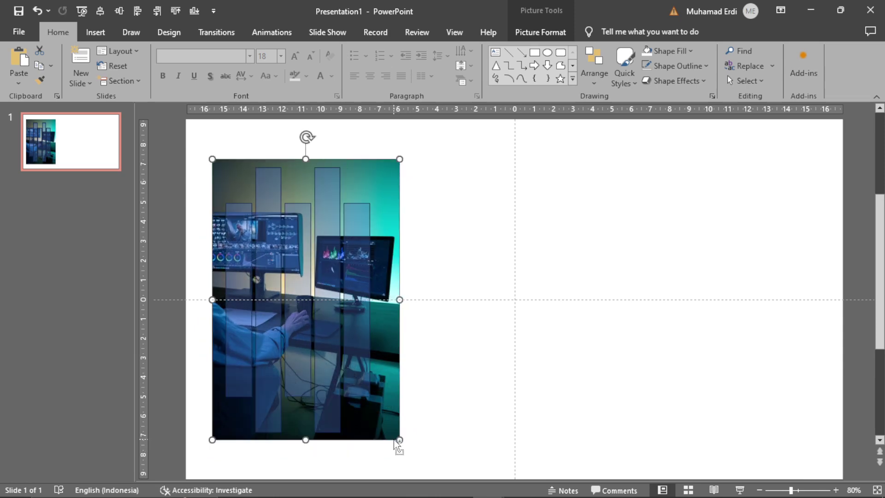
{"action": "key", "text": "Left"}
{"action": "key", "text": "Left"}
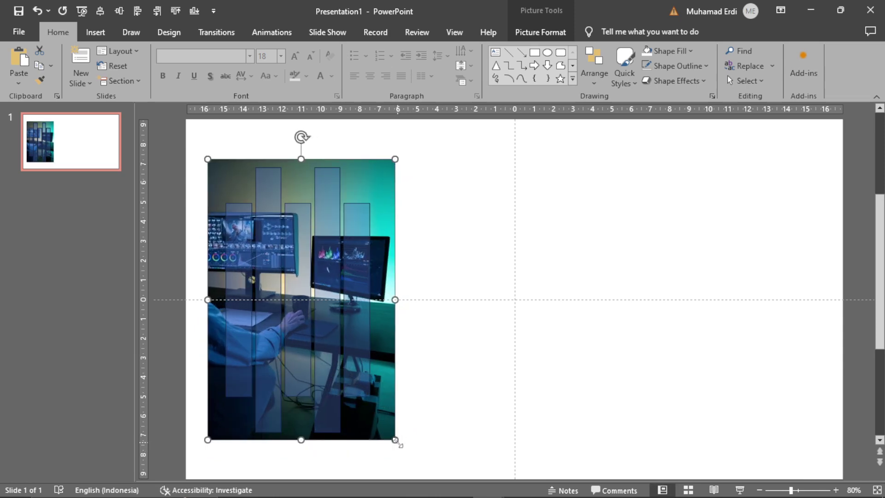
{"action": "left_click_drag", "start_coordinate": [395, 439], "coordinate": [390, 432], "text": "ctrl"}
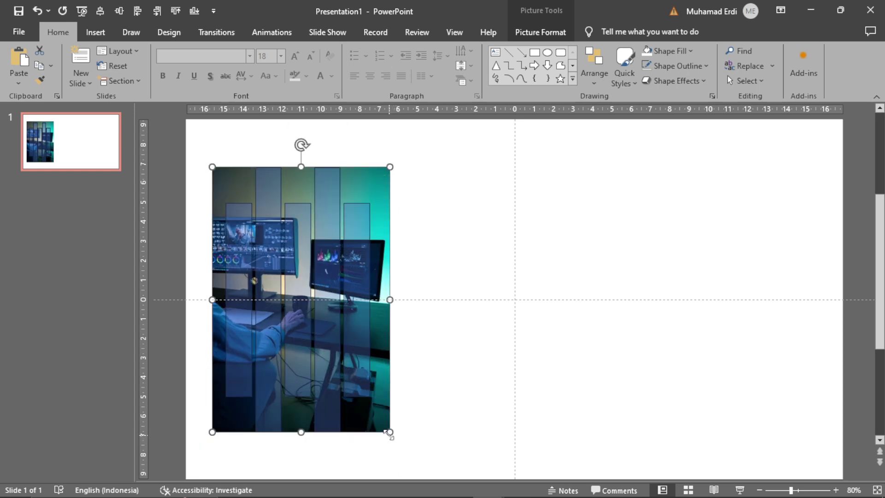
{"action": "key", "text": "Left"}
{"action": "key", "text": "Left"}
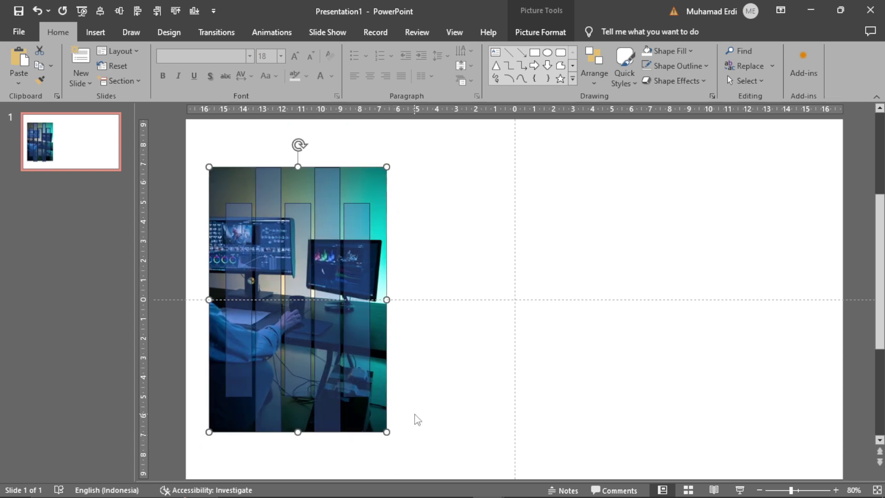
{"action": "key", "text": "ctrl+Right"}
Select all five bars and give them a lighter grey fill
{"action": "left_click", "coordinate": [423, 141]}
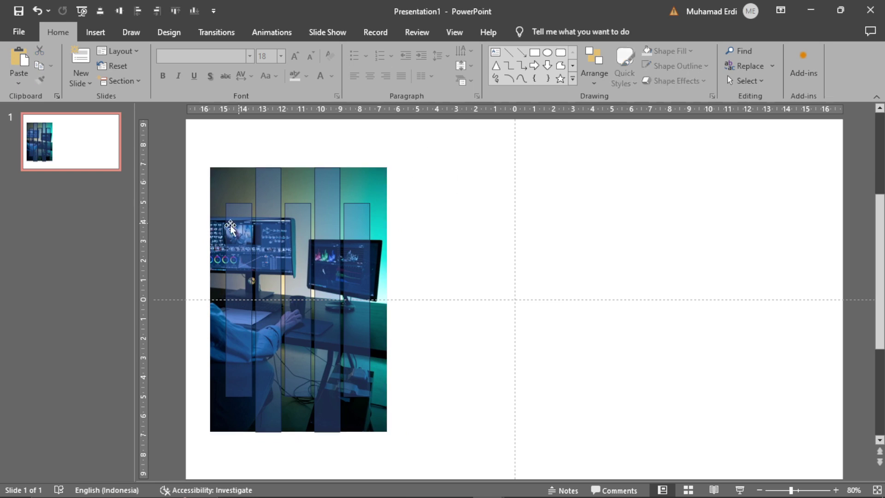
{"action": "left_click", "coordinate": [243, 208]}
{"action": "left_click", "coordinate": [261, 190], "text": "shift"}
{"action": "left_click", "coordinate": [295, 219], "text": "shift"}
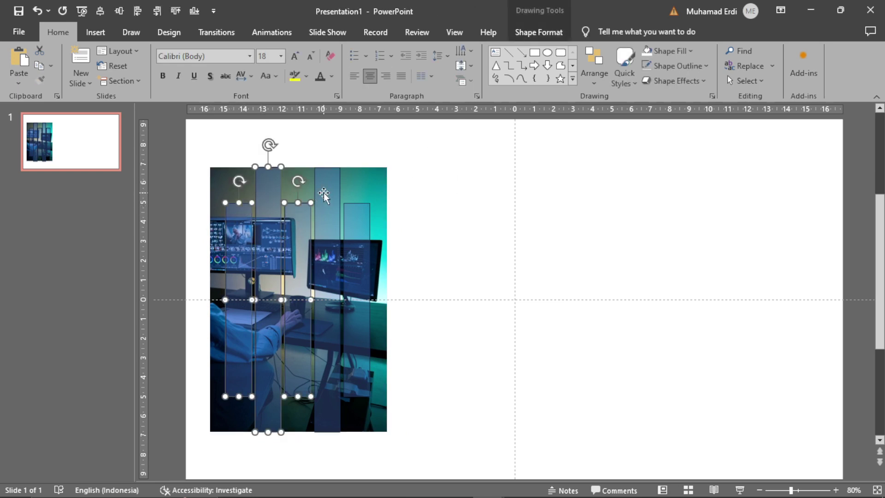
{"action": "left_click", "coordinate": [324, 194], "text": "shift"}
{"action": "left_click", "coordinate": [361, 228], "text": "shift"}
{"action": "left_click", "coordinate": [541, 35]}
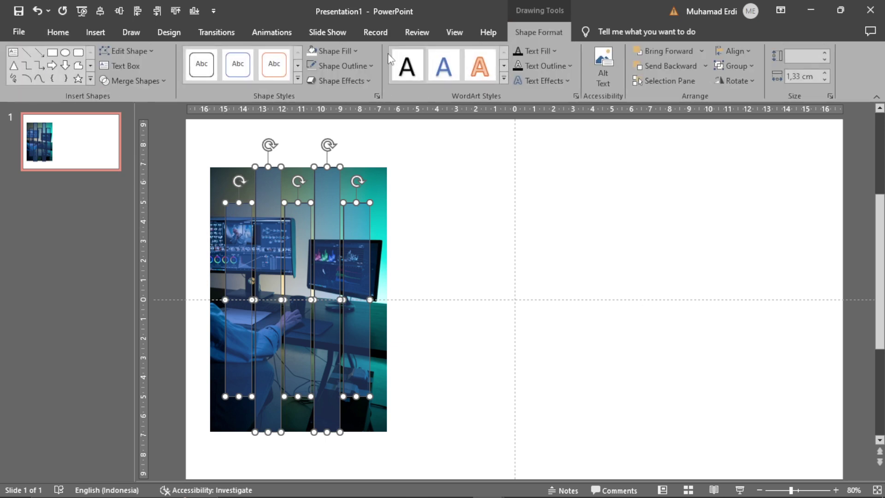
{"action": "left_click", "coordinate": [323, 51]}
{"action": "left_click", "coordinate": [446, 182]}
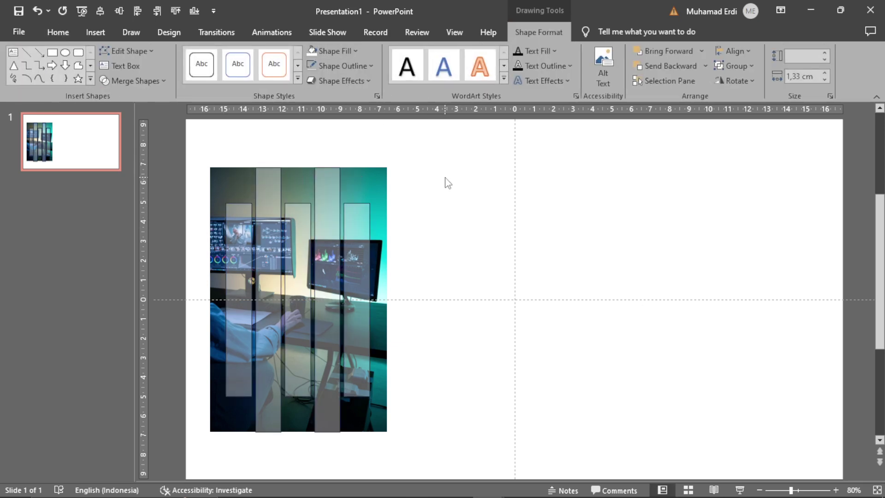
Copy the photo, then select it together with the leftmost bar
{"action": "left_click", "coordinate": [380, 173]}
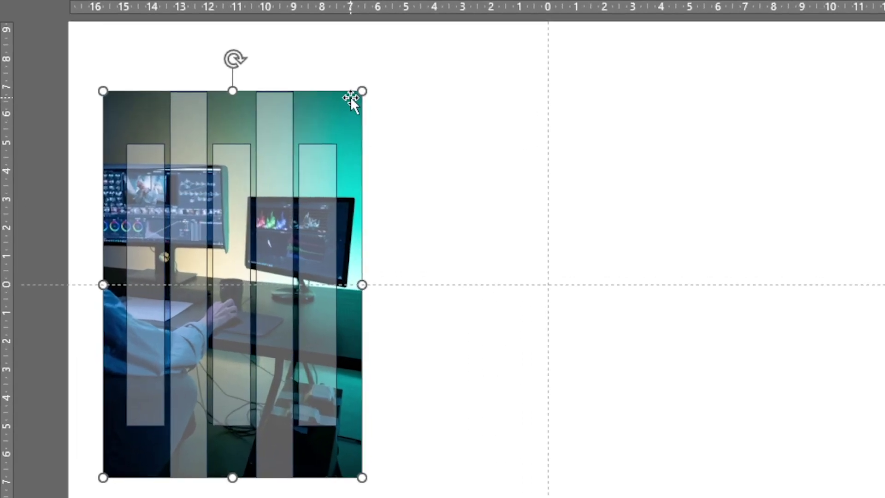
{"action": "right_click", "coordinate": [380, 173]}
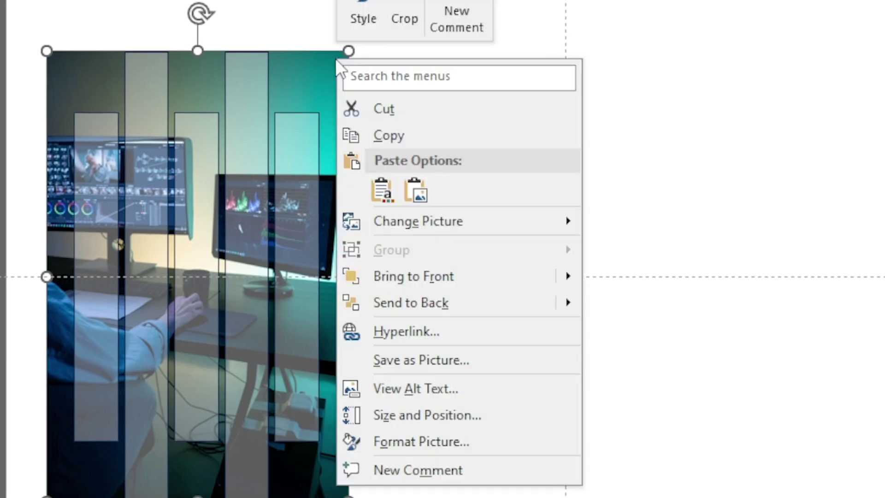
{"action": "left_click", "coordinate": [402, 140]}
{"action": "left_click", "coordinate": [457, 192]}
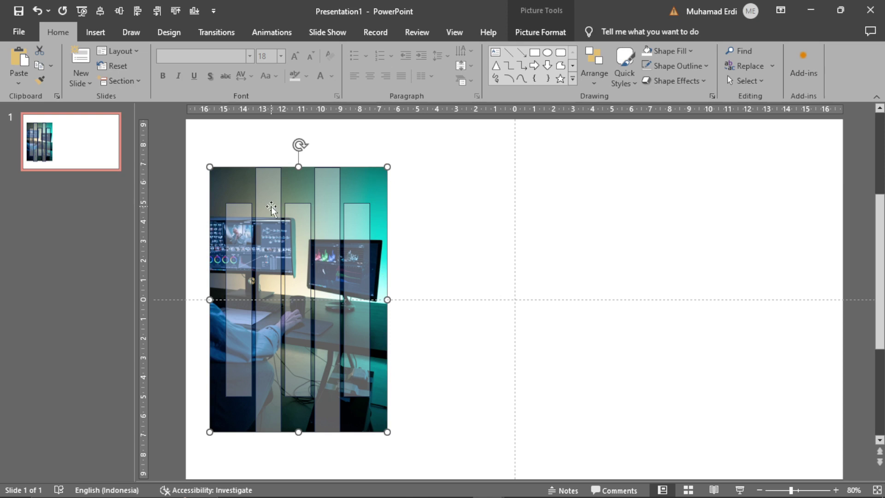
{"action": "left_click", "coordinate": [236, 208], "text": "shift"}
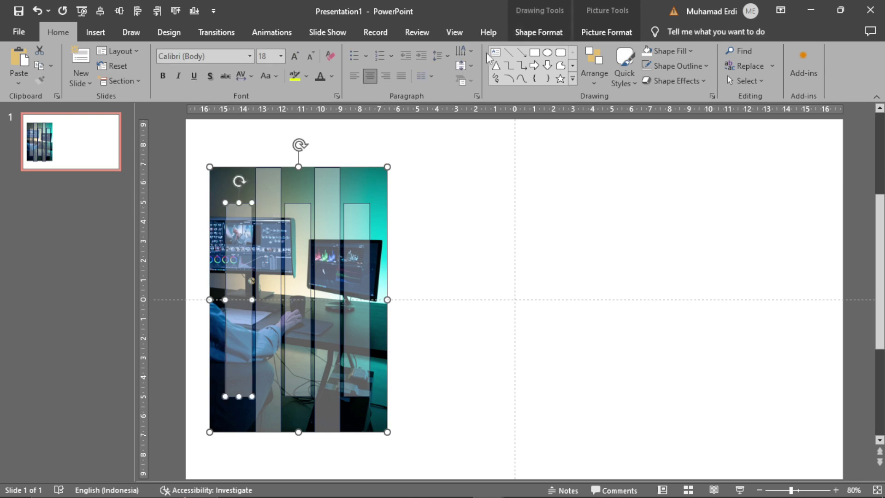
{"action": "left_click", "coordinate": [546, 31]}
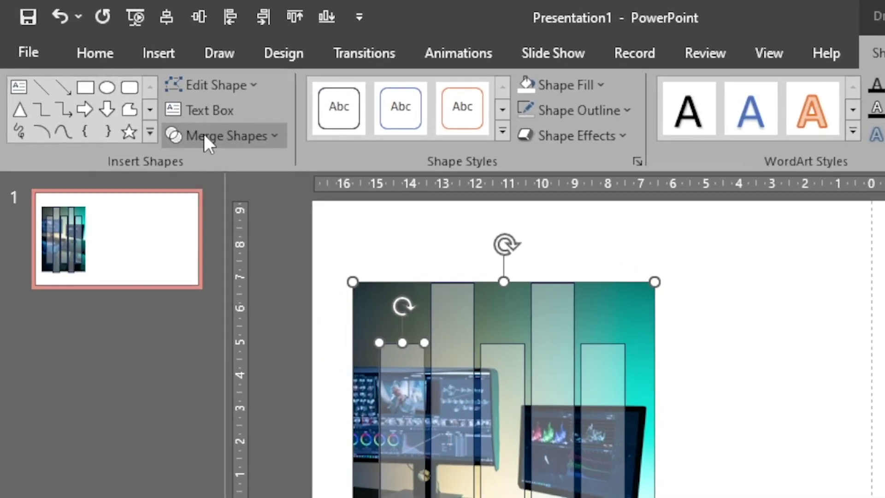
Intersect the photo with the leftmost bar, then paste a fresh photo copy behind the bars
{"action": "left_click", "coordinate": [204, 134]}
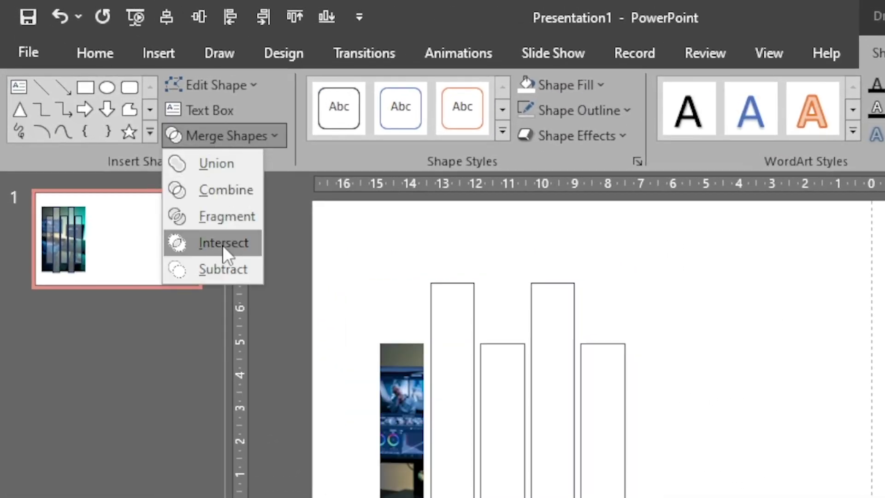
{"action": "left_click", "coordinate": [223, 245]}
{"action": "left_click", "coordinate": [451, 182]}
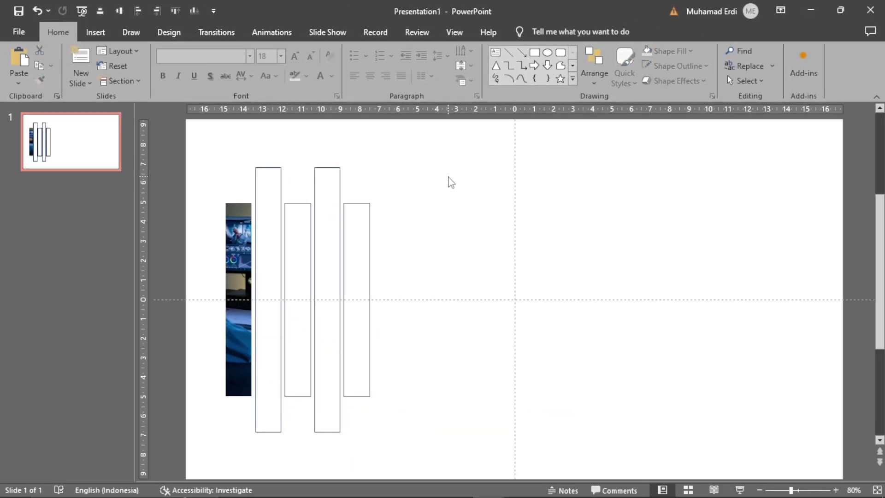
{"action": "key", "text": "ctrl+v"}
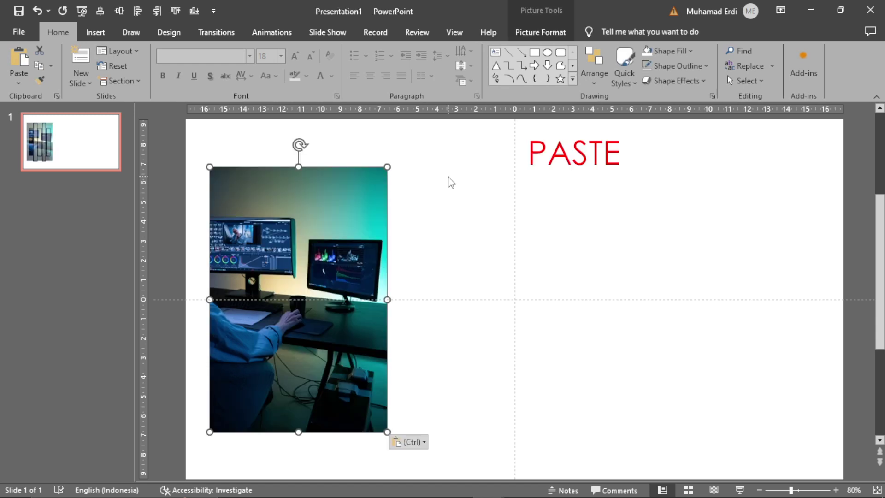
{"action": "right_click", "coordinate": [385, 182]}
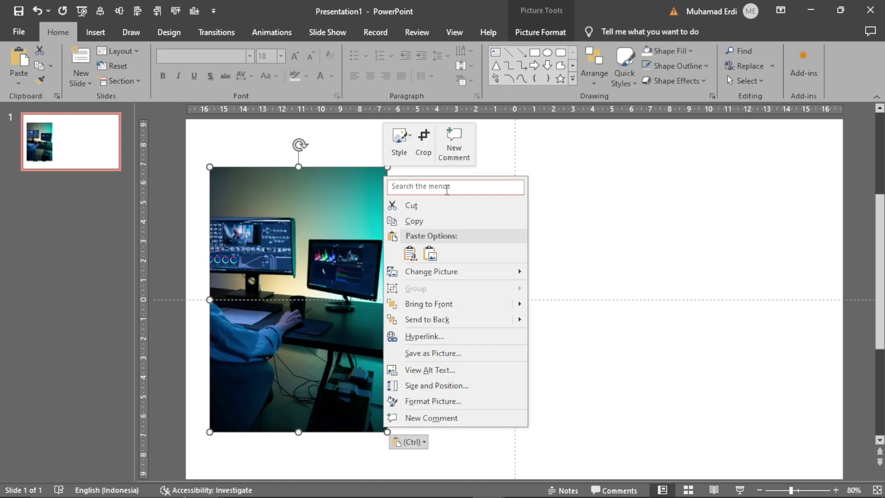
{"action": "left_click", "coordinate": [437, 320]}
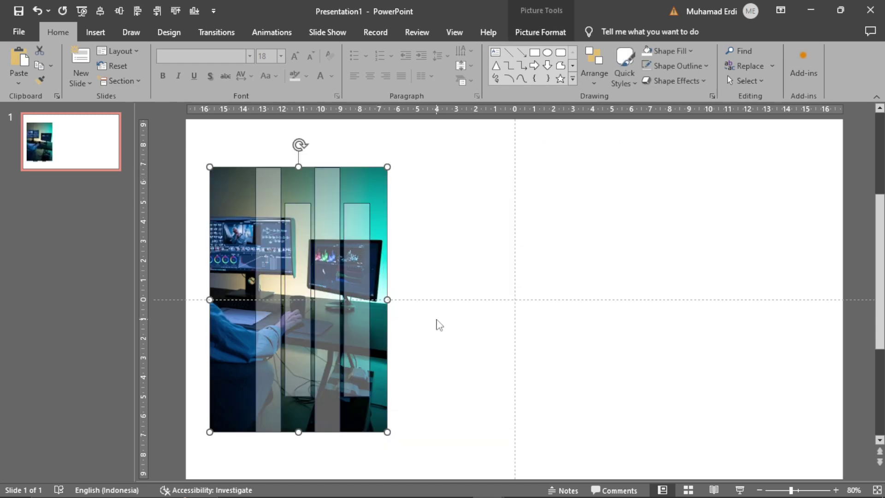
Intersect the photo with the second bar and put a new photo copy behind the bars
{"action": "left_click", "coordinate": [273, 205], "text": "shift"}
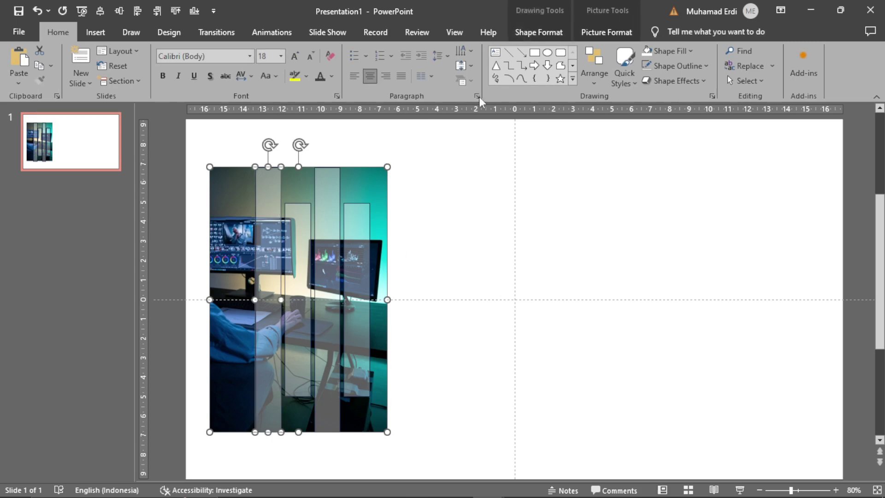
{"action": "left_click", "coordinate": [541, 31]}
{"action": "left_click", "coordinate": [150, 82]}
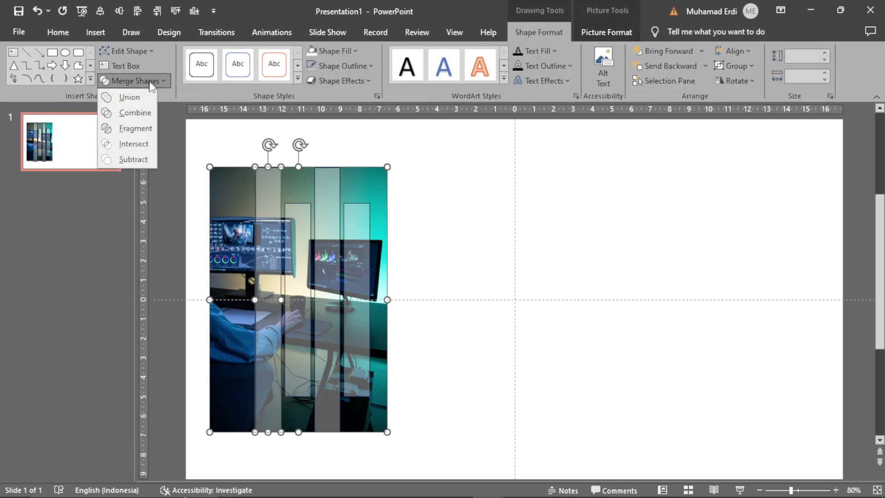
{"action": "left_click", "coordinate": [133, 144]}
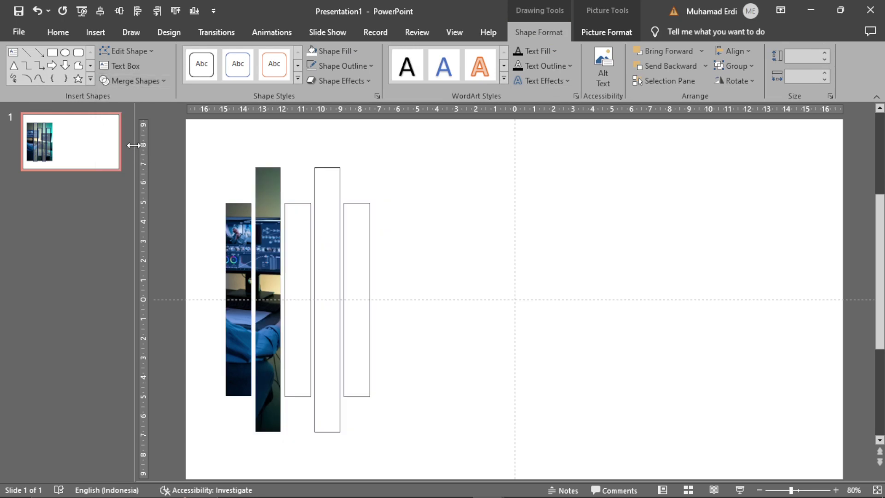
{"action": "key", "text": "ctrl+z"}
{"action": "key", "text": "ctrl+z"}
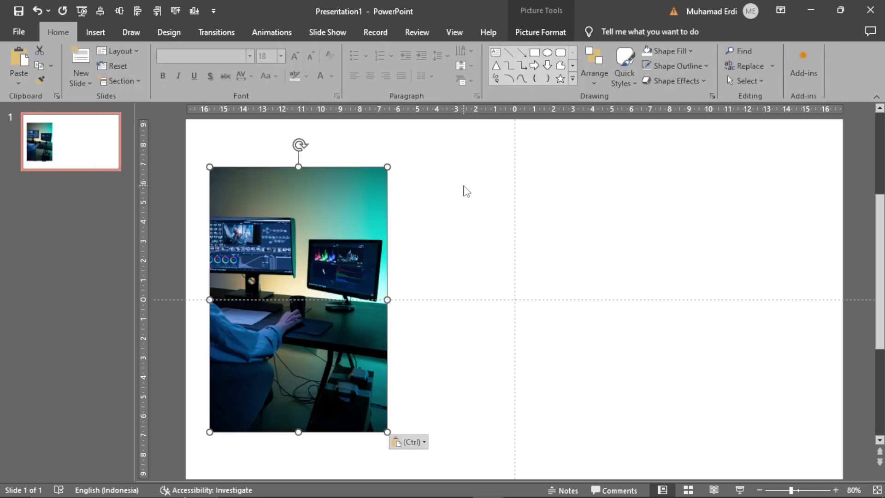
{"action": "right_click", "coordinate": [358, 179]}
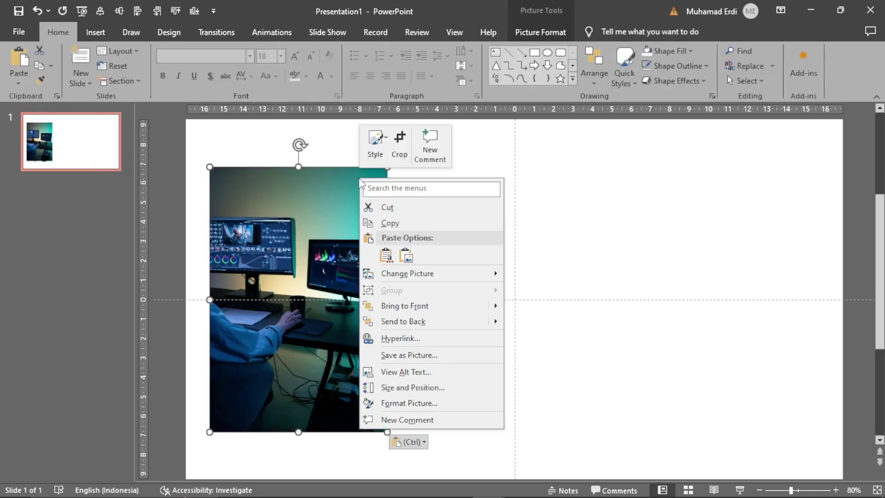
{"action": "left_click", "coordinate": [402, 321]}
Intersect the photo with the third bar using Merge Shapes
{"action": "left_click", "coordinate": [302, 224], "text": "shift"}
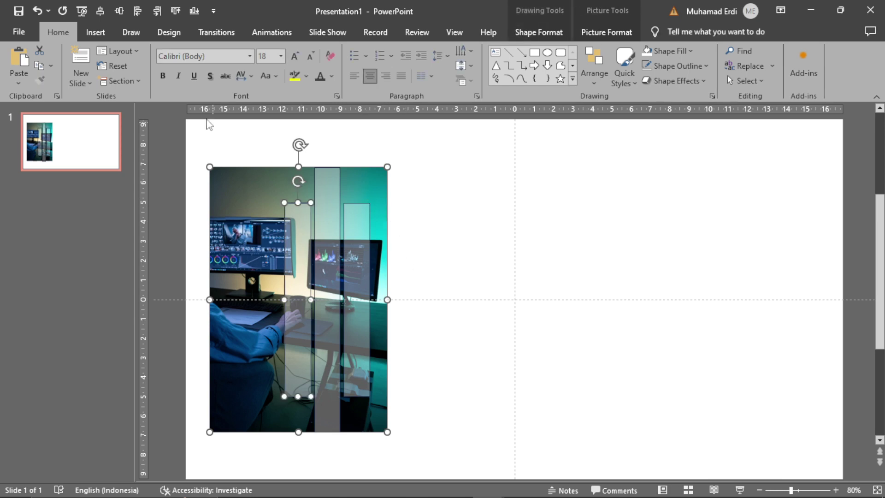
{"action": "left_click", "coordinate": [534, 36]}
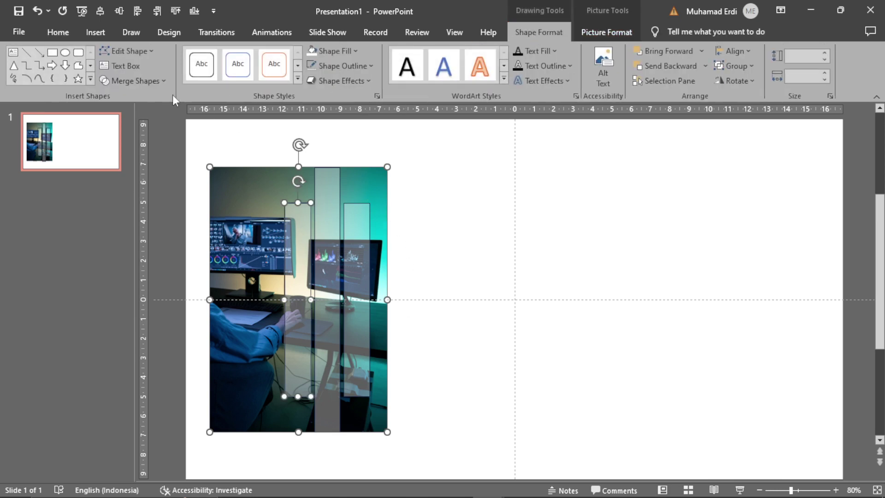
{"action": "left_click", "coordinate": [147, 82]}
{"action": "left_click", "coordinate": [138, 145]}
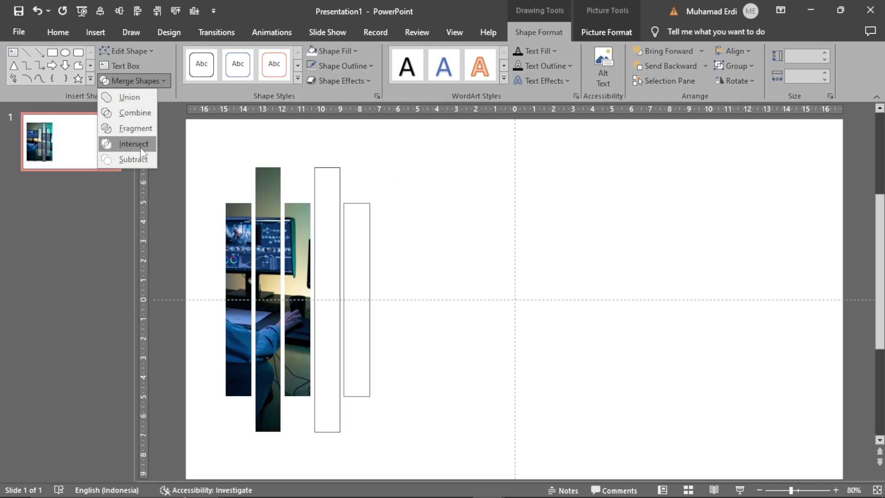
Paste a photo copy behind the strips and intersect it with the fourth bar
{"action": "key", "text": "ctrl+v"}
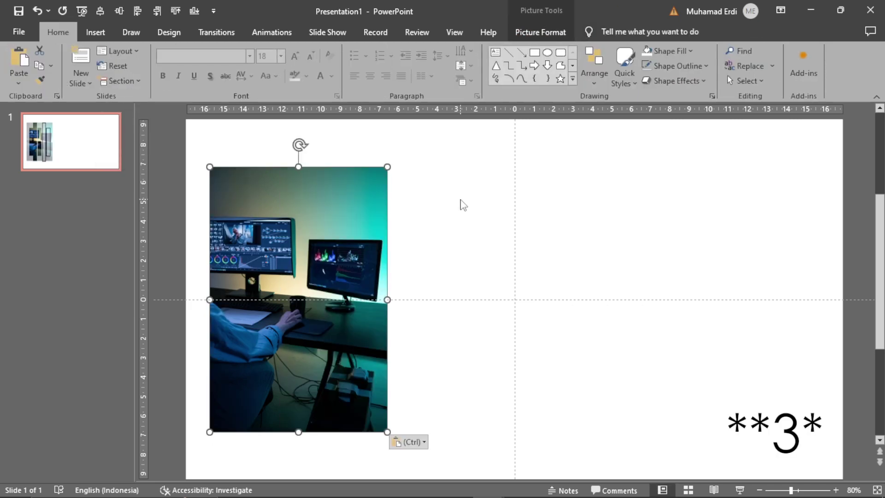
{"action": "right_click", "coordinate": [376, 185]}
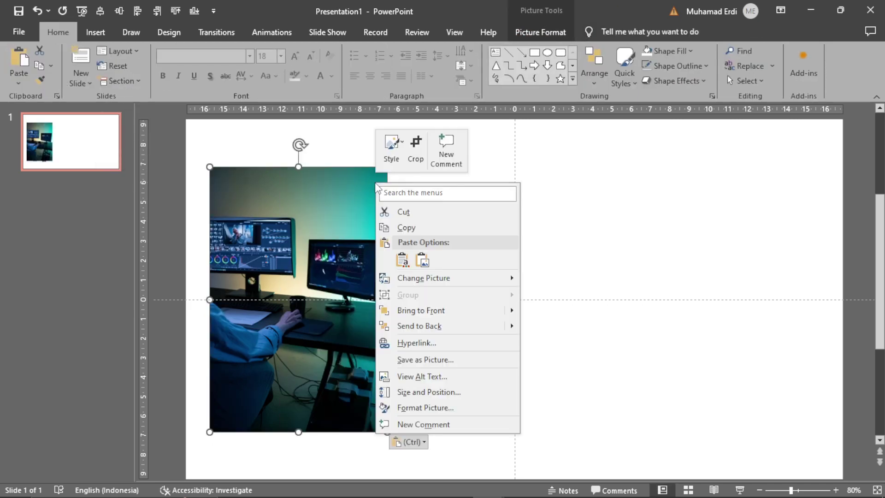
{"action": "left_click", "coordinate": [429, 324]}
{"action": "left_click", "coordinate": [320, 201], "text": "shift"}
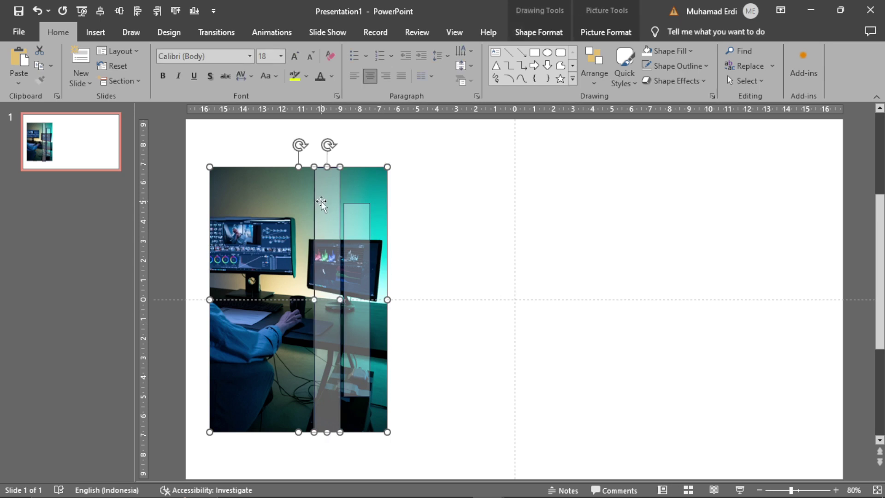
{"action": "left_click", "coordinate": [539, 32]}
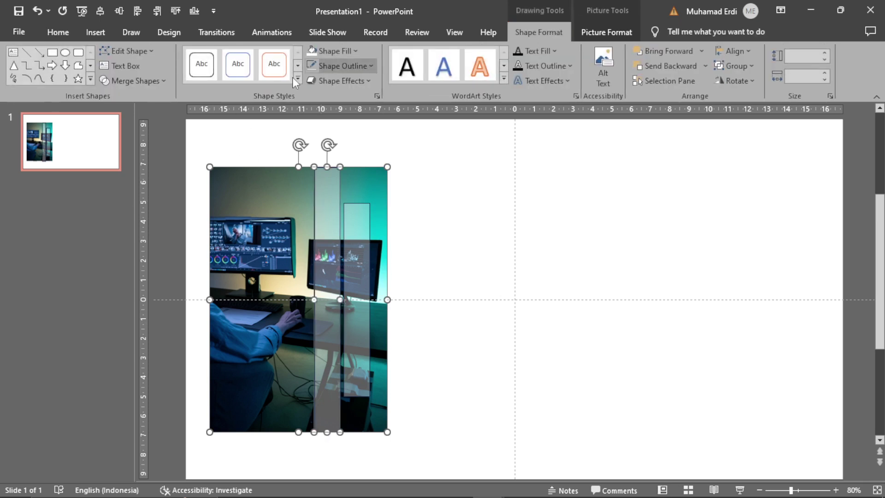
{"action": "left_click", "coordinate": [147, 79]}
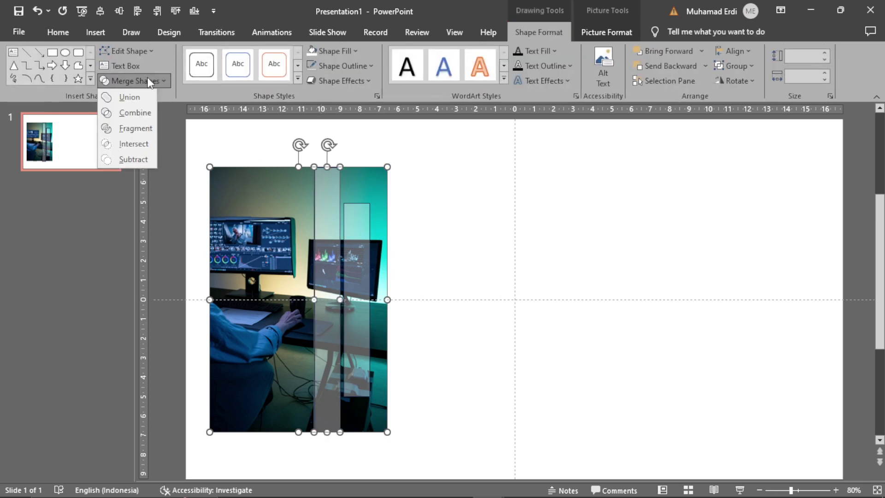
{"action": "left_click", "coordinate": [130, 144]}
Paste another photo copy behind the strips and intersect it with the fifth bar
{"action": "key", "text": "ctrl+v"}
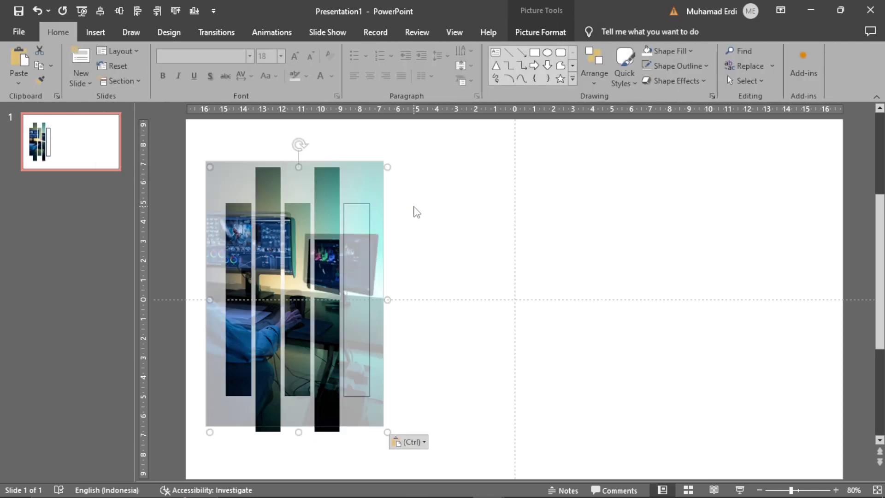
{"action": "right_click", "coordinate": [376, 184]}
{"action": "left_click", "coordinate": [417, 326]}
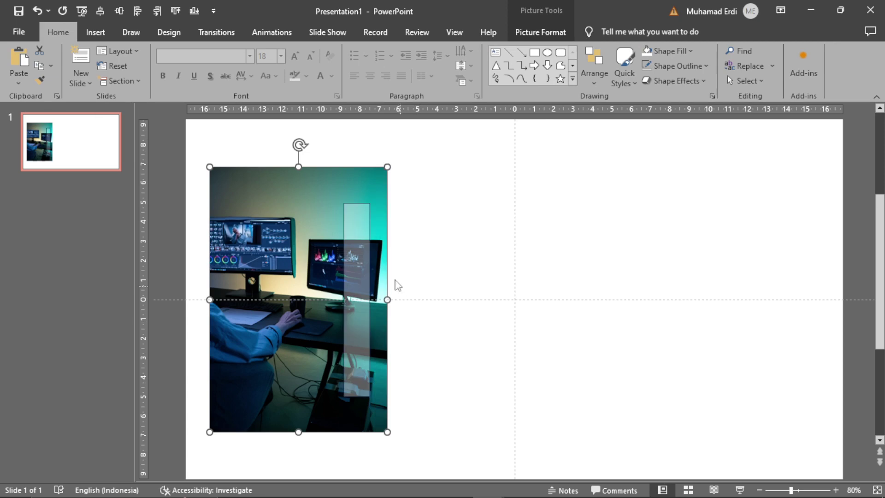
{"action": "left_click", "coordinate": [360, 235], "text": "shift"}
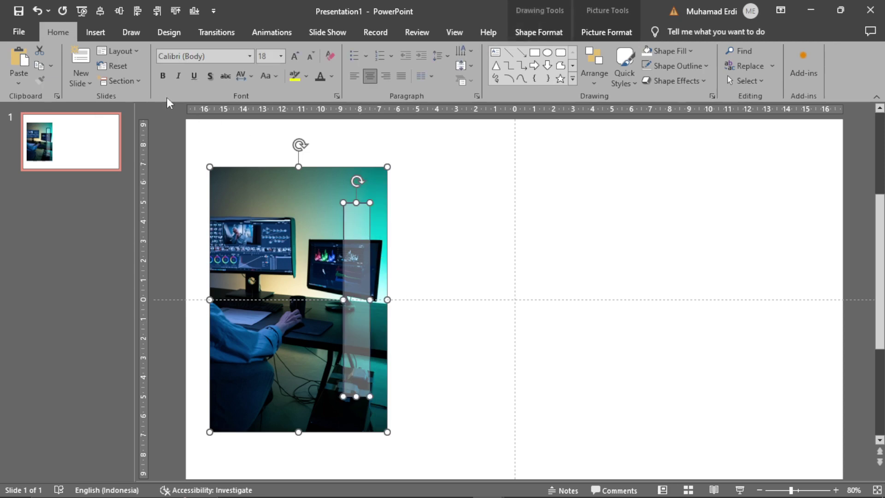
{"action": "left_click", "coordinate": [546, 28]}
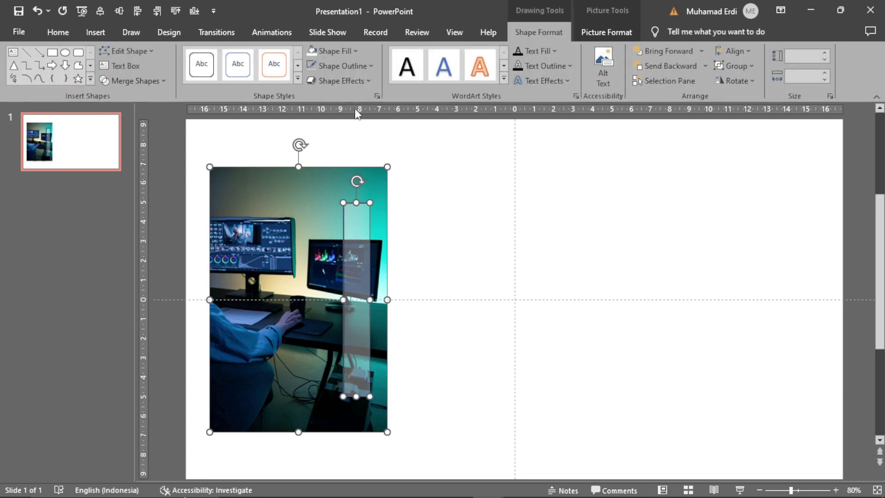
{"action": "left_click", "coordinate": [163, 81]}
{"action": "left_click", "coordinate": [133, 144]}
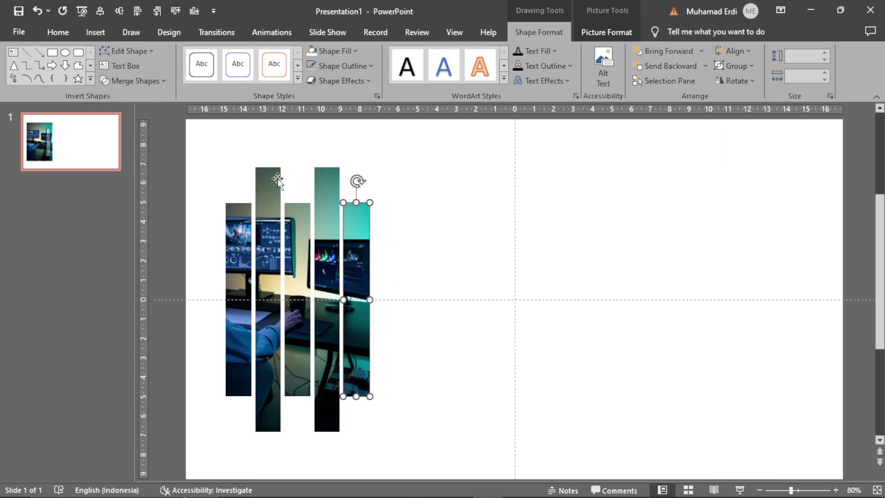
{"action": "left_click", "coordinate": [441, 203]}
{"action": "scroll", "coordinate": [777, 330], "scroll_direction": "down", "scroll_amount": 1, "text": "ctrl"}
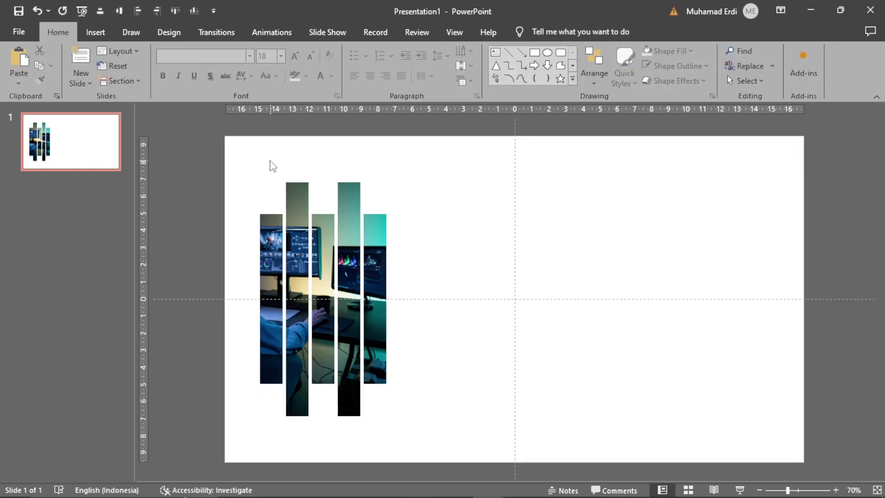
Give the leftmost photo strip a Fly In entrance set to start With Previous
{"action": "left_click", "coordinate": [264, 219]}
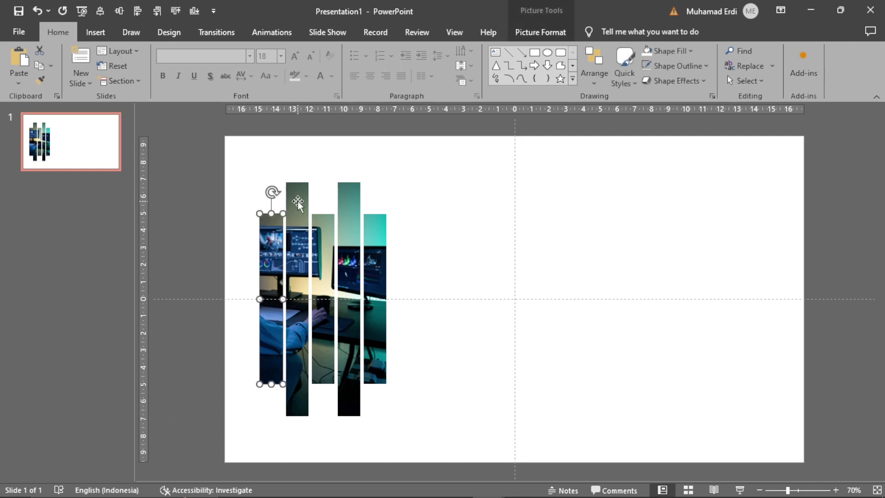
{"action": "left_click", "coordinate": [269, 33]}
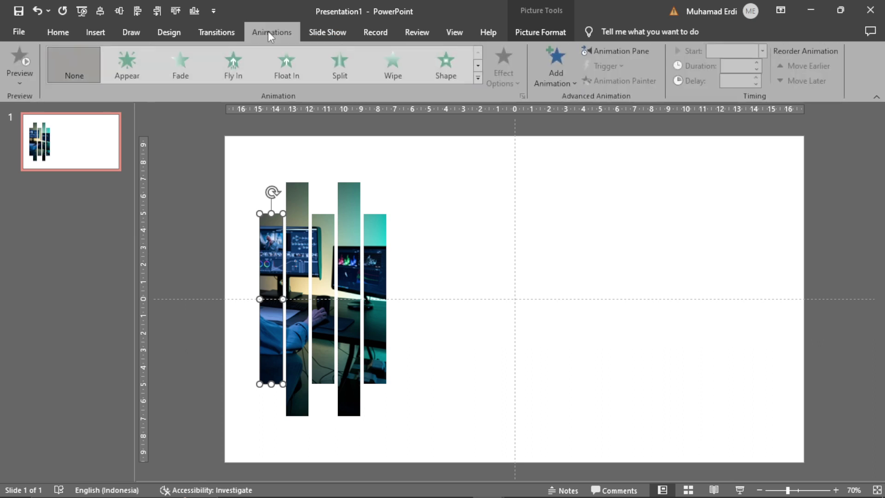
{"action": "left_click", "coordinate": [232, 66]}
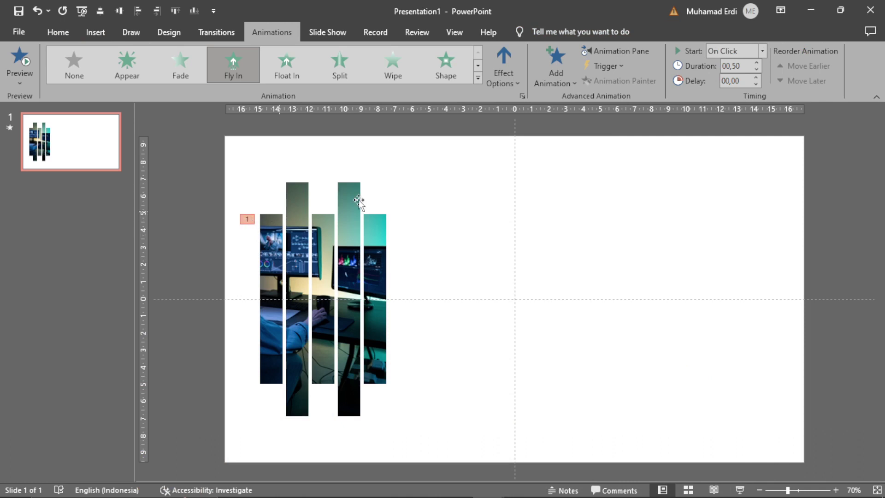
{"action": "left_click", "coordinate": [761, 50]}
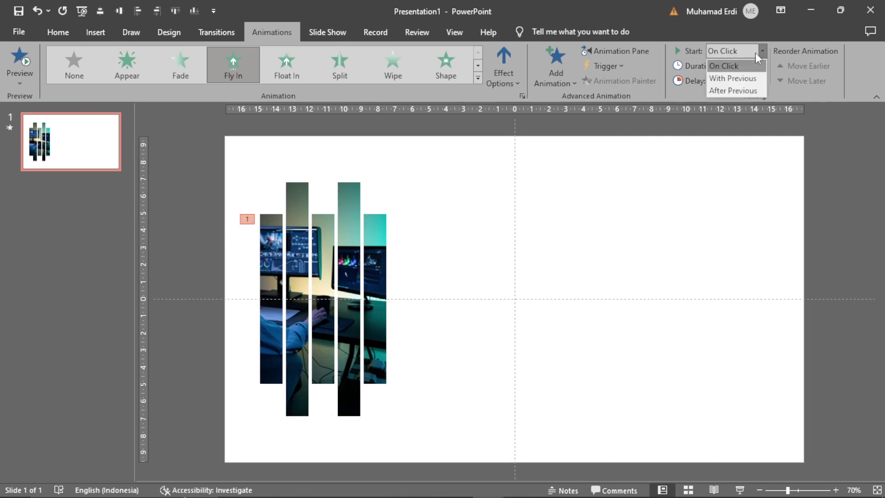
{"action": "left_click", "coordinate": [724, 71]}
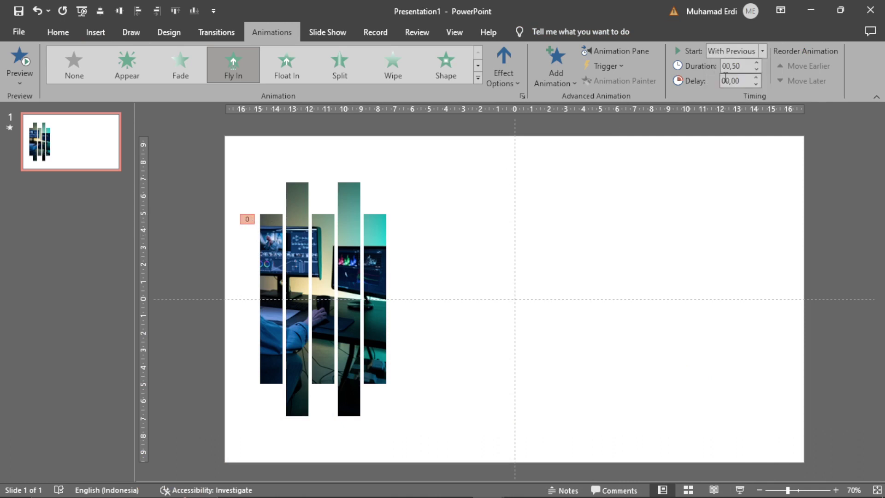
{"action": "left_click", "coordinate": [260, 231]}
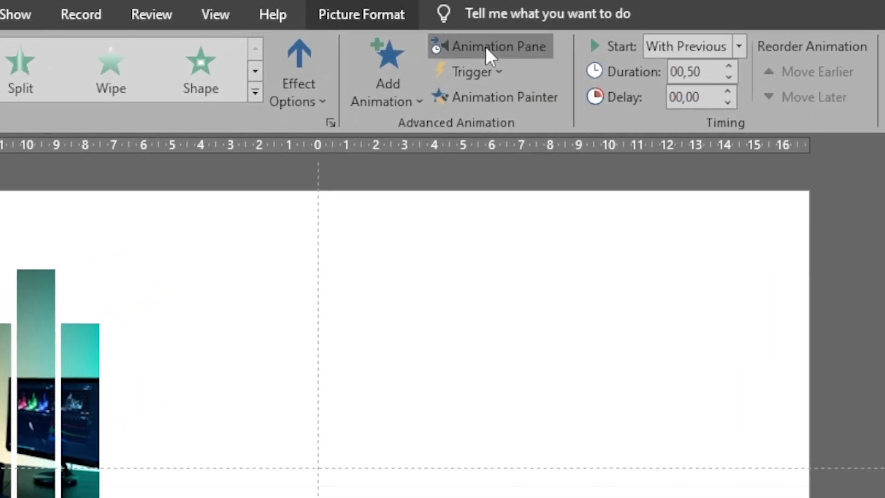
Set a 0,3 sec smooth end in the Picture 10 Fly In effect options
{"action": "left_click", "coordinate": [616, 51]}
{"action": "right_click", "coordinate": [729, 142]}
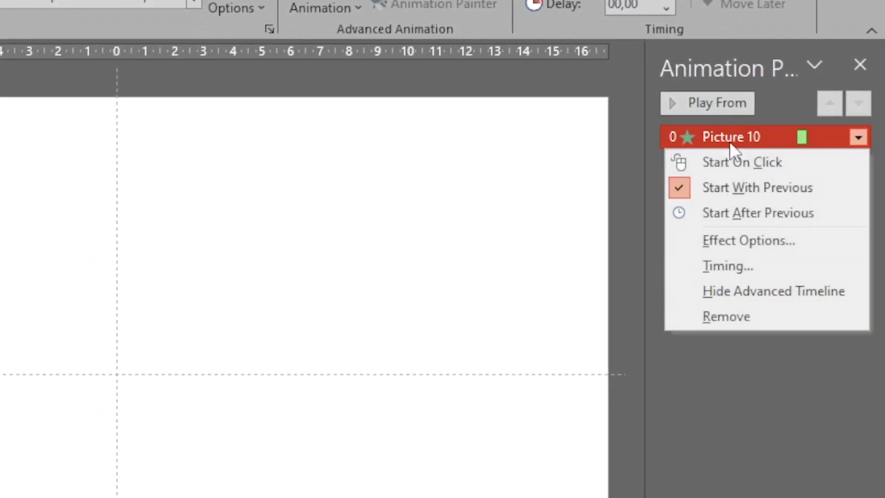
{"action": "left_click", "coordinate": [727, 240]}
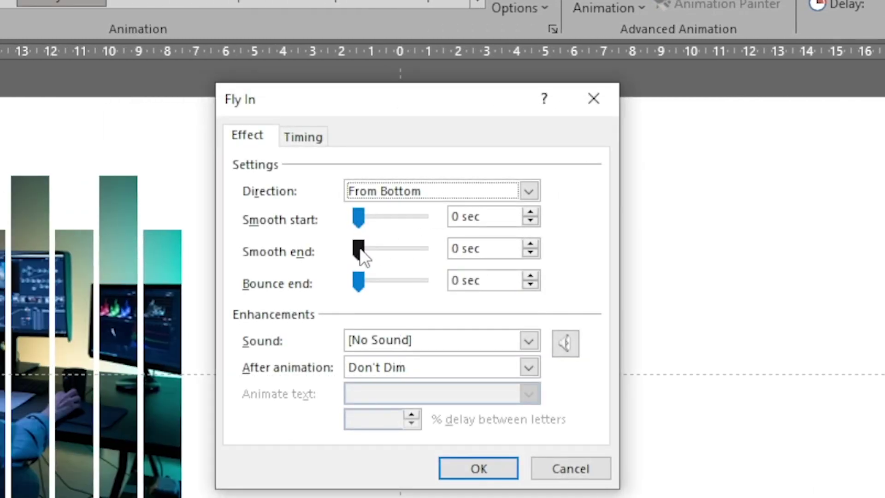
{"action": "left_click_drag", "start_coordinate": [362, 252], "coordinate": [396, 249]}
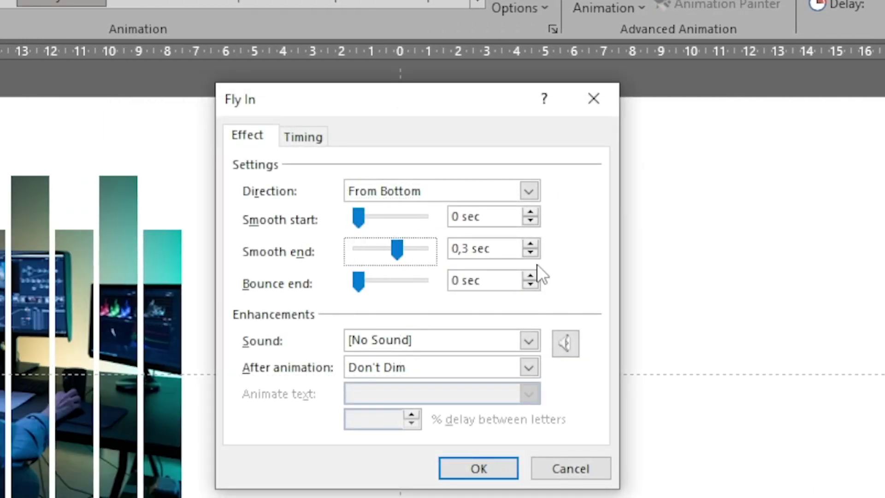
{"action": "left_click", "coordinate": [480, 470]}
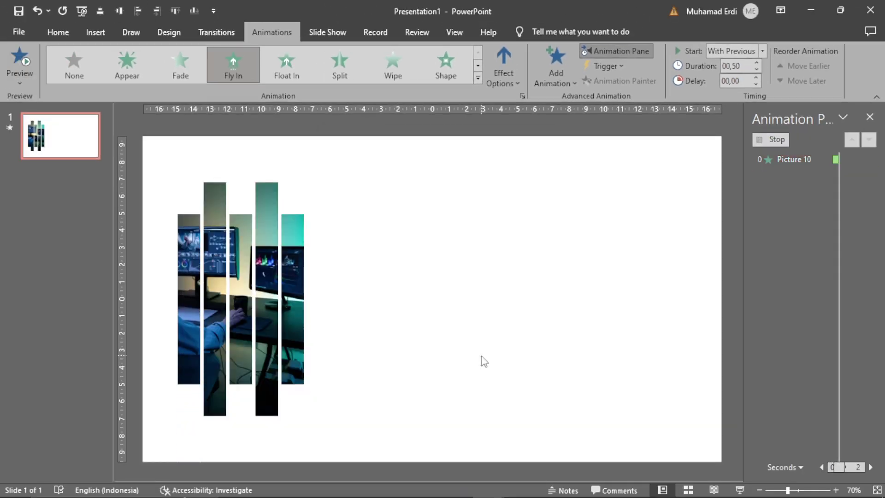
Copy the leftmost strip's Fly In animation onto the second and third strips with Animation Painter
{"action": "left_click", "coordinate": [870, 117]}
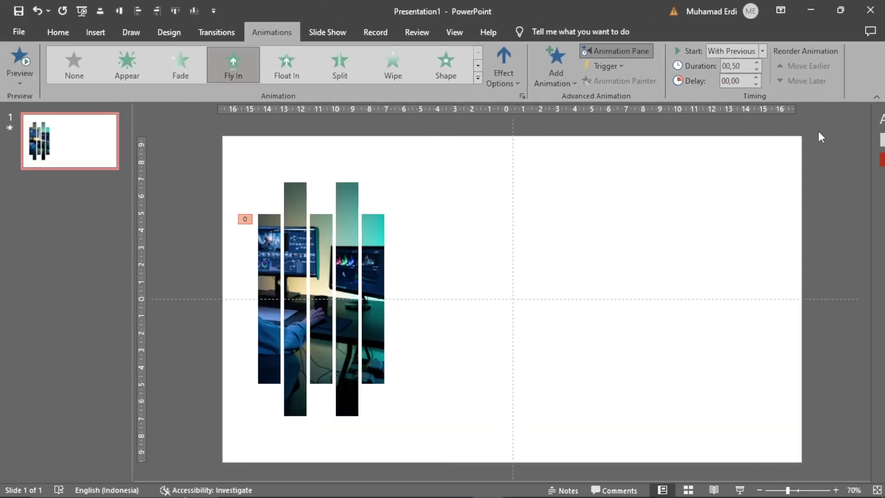
{"action": "left_click", "coordinate": [268, 222]}
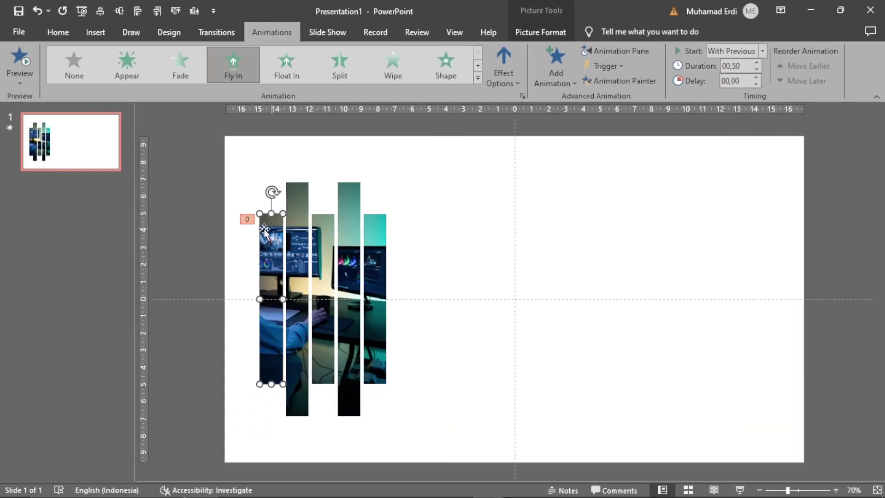
{"action": "left_click", "coordinate": [608, 80]}
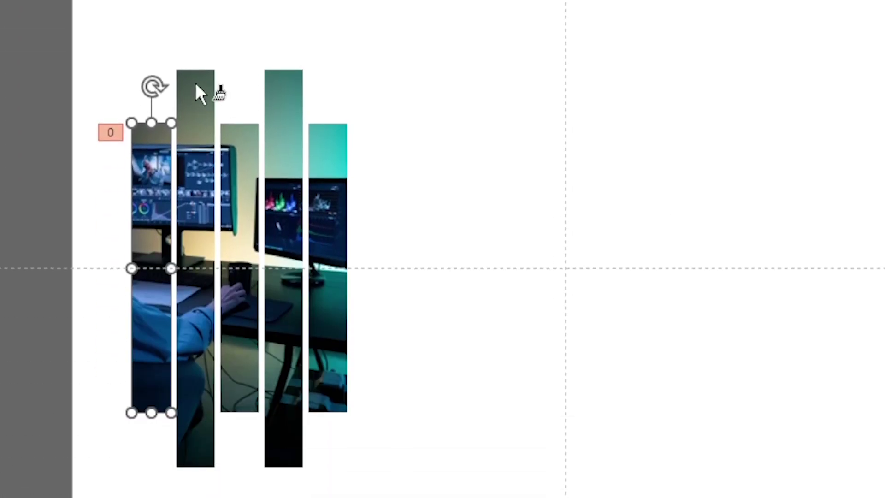
{"action": "left_click", "coordinate": [195, 83]}
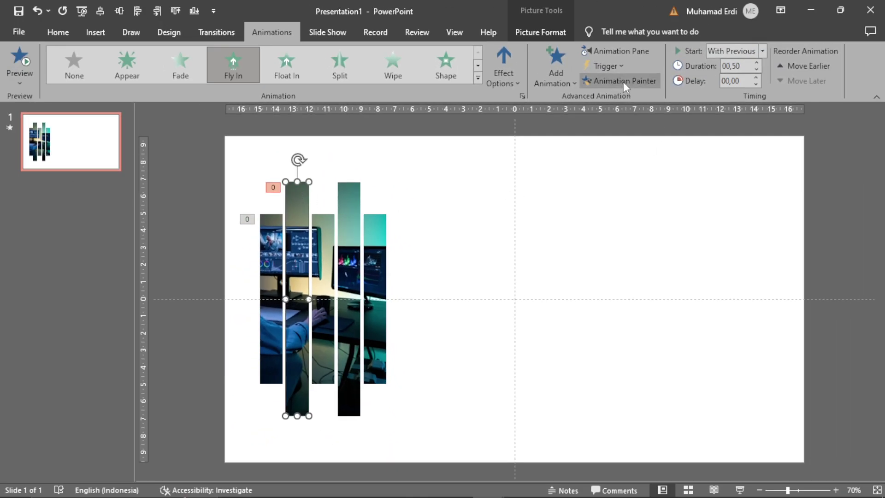
{"action": "left_click", "coordinate": [623, 82]}
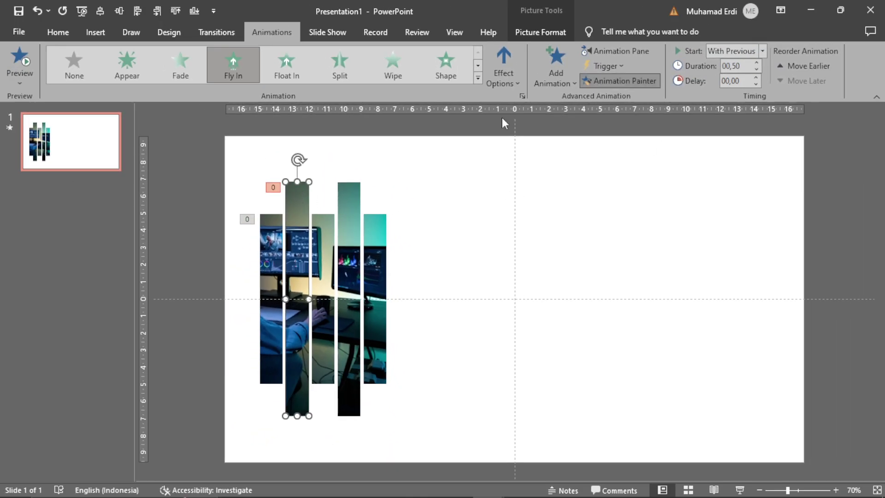
{"action": "left_click", "coordinate": [320, 233]}
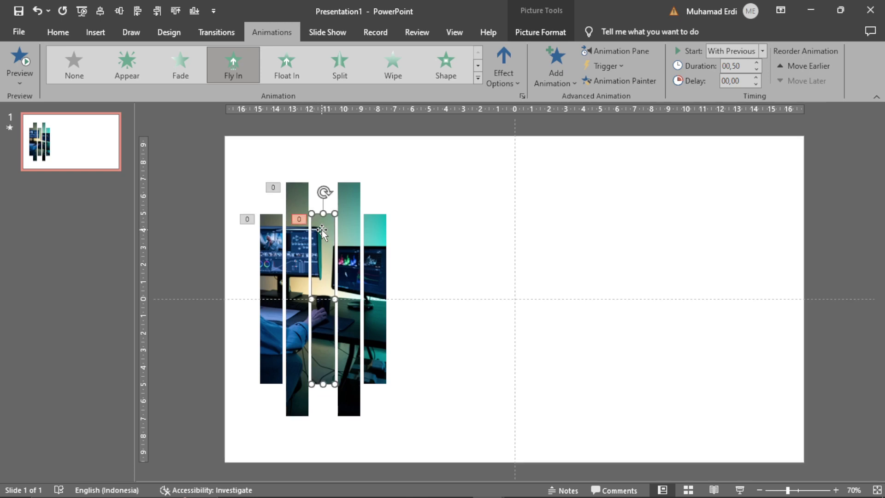
Paint the same Fly In animation onto the fourth and fifth strips
{"action": "left_click", "coordinate": [623, 82]}
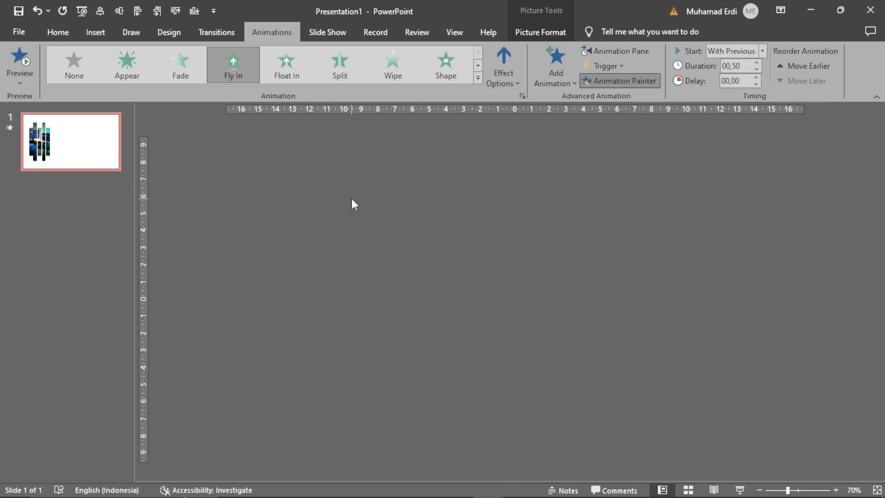
{"action": "left_click", "coordinate": [354, 204]}
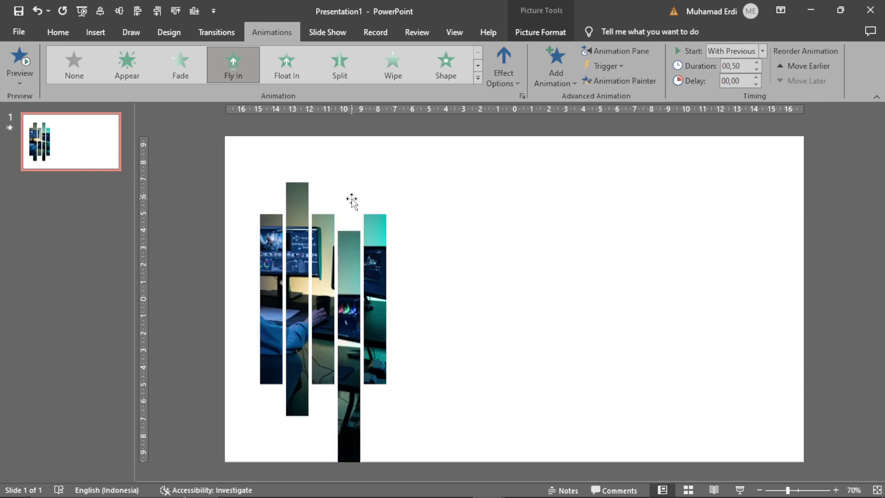
{"action": "left_click", "coordinate": [615, 82]}
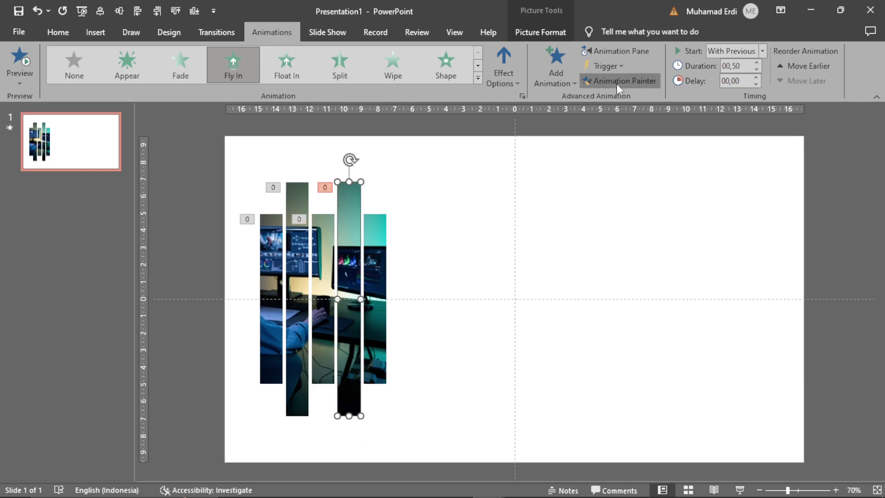
{"action": "left_click", "coordinate": [372, 238]}
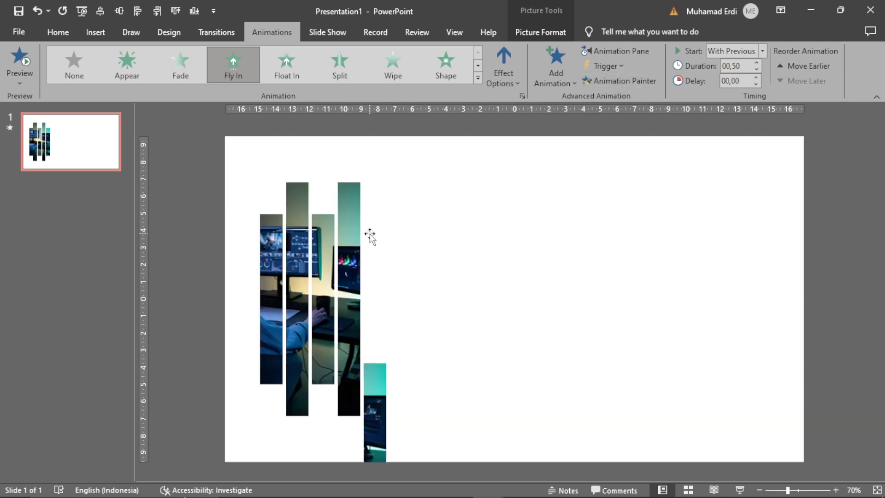
{"action": "left_click", "coordinate": [461, 223]}
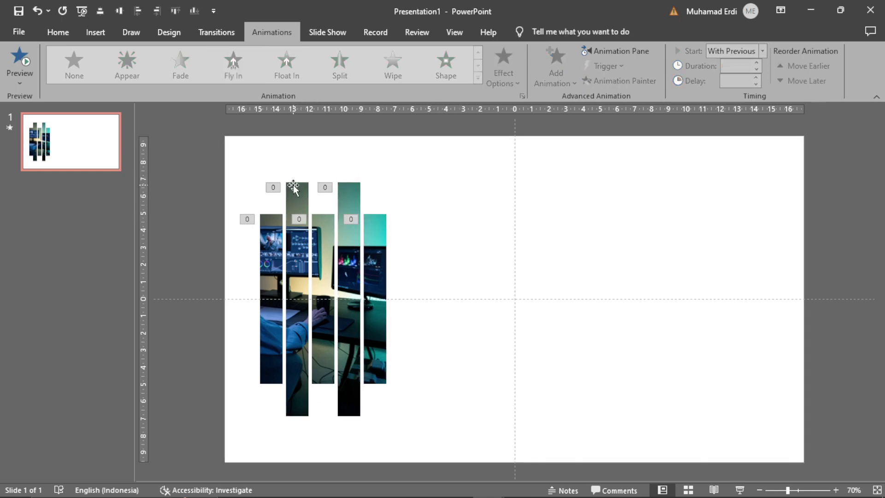
{"action": "left_click", "coordinate": [297, 186]}
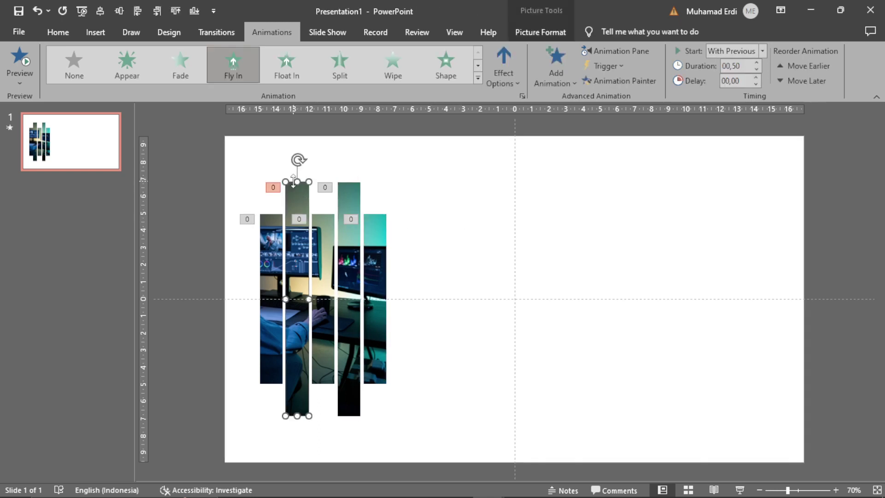
Make strips two and four fly in From Top, then preview the slide's animations
{"action": "left_click", "coordinate": [349, 184], "text": "shift"}
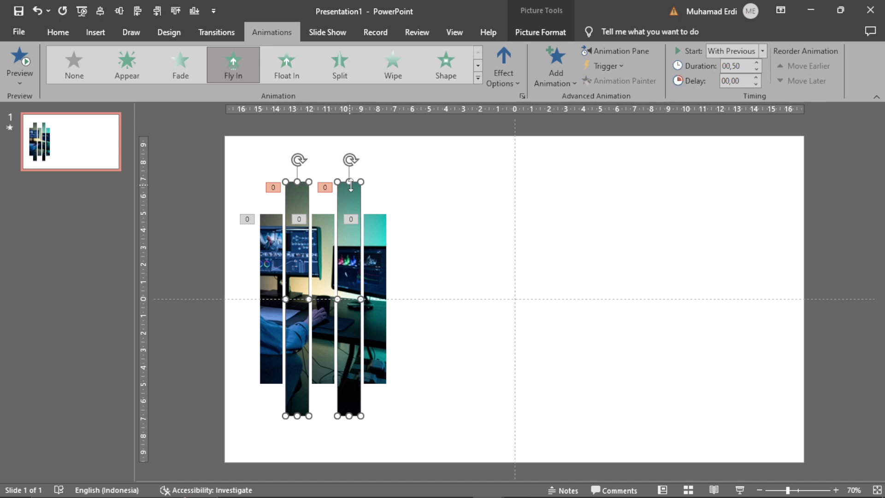
{"action": "left_click", "coordinate": [504, 82]}
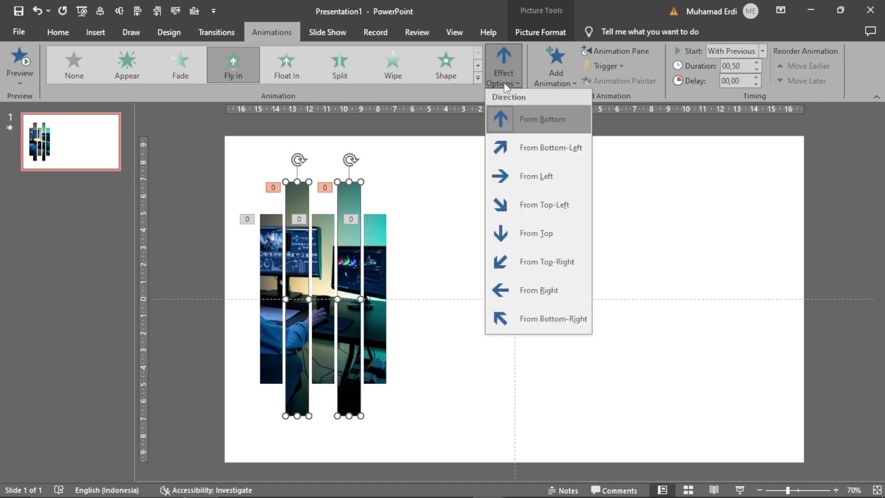
{"action": "left_click", "coordinate": [543, 234]}
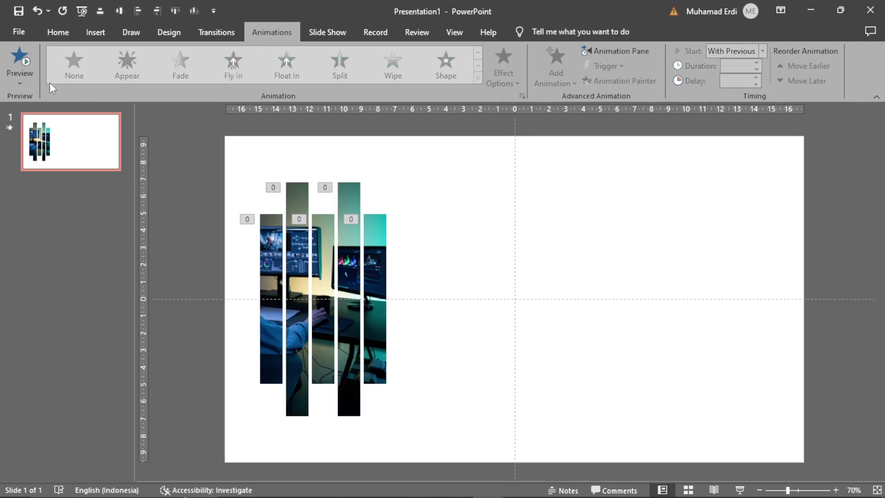
{"action": "left_click", "coordinate": [19, 58]}
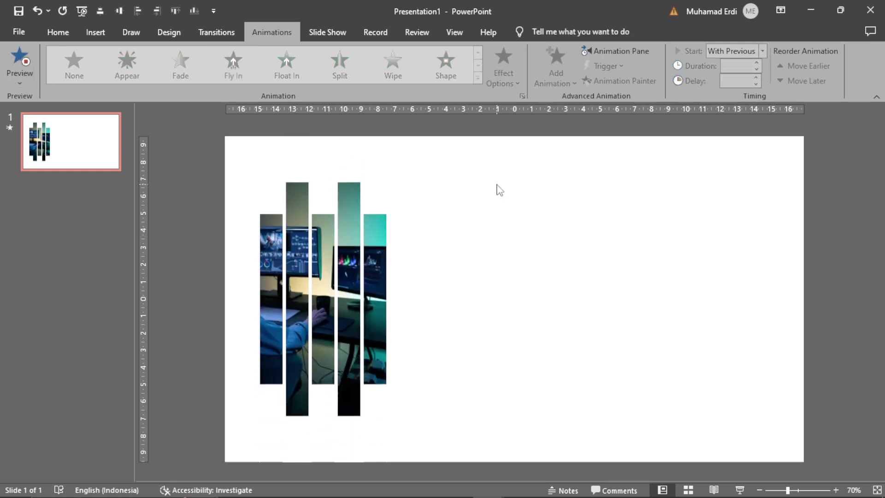
Give the second strip, Picture 12, an animation delay of 00,10
{"action": "left_click", "coordinate": [626, 52]}
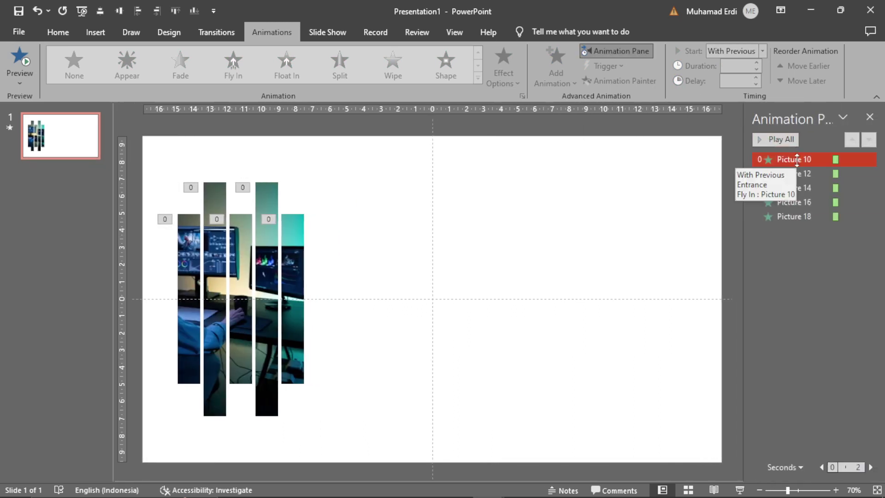
{"action": "left_click", "coordinate": [797, 174]}
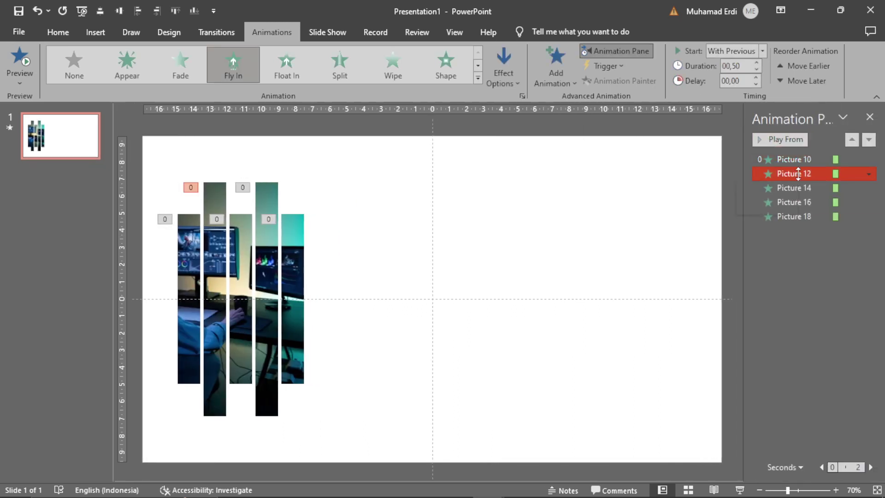
{"action": "left_click", "coordinate": [214, 196]}
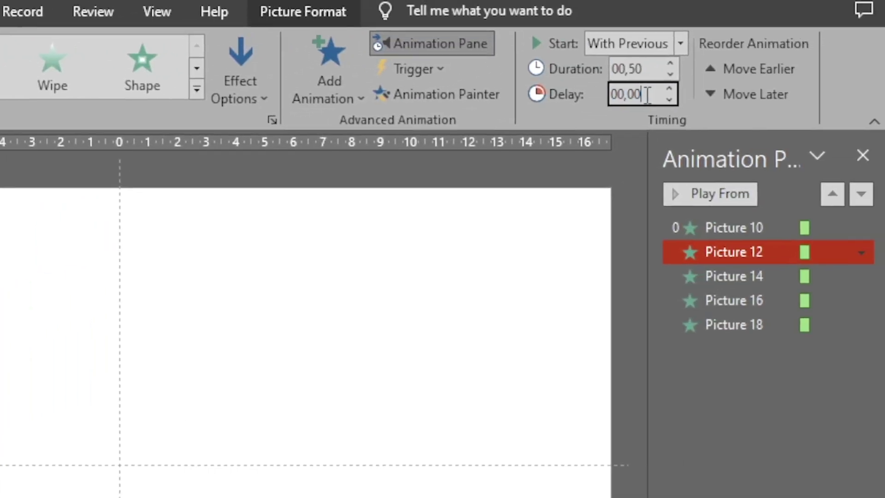
{"action": "key", "text": "BackSpace"}
{"action": "key", "text": "BackSpace"}
{"action": "type", "text": "10"}
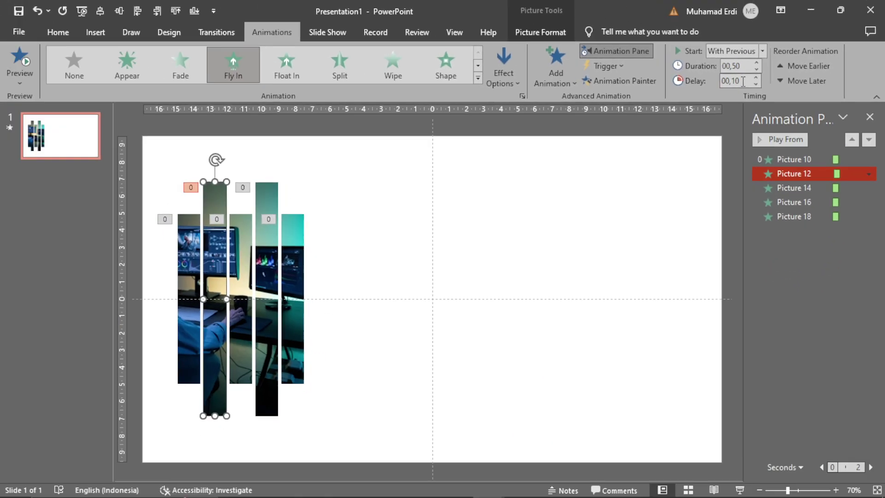
Set delays of 00,20 on the third strip and 00,30 on the fourth strip
{"action": "left_click", "coordinate": [240, 222]}
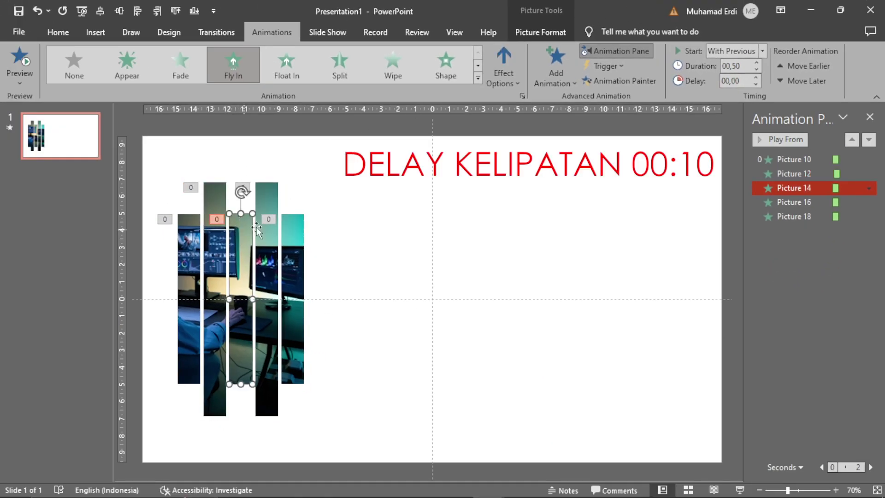
{"action": "left_click", "coordinate": [745, 82]}
{"action": "key", "text": "Return"}
{"action": "left_click", "coordinate": [264, 193]}
{"action": "left_click", "coordinate": [745, 80]}
{"action": "type", "text": "00,3"}
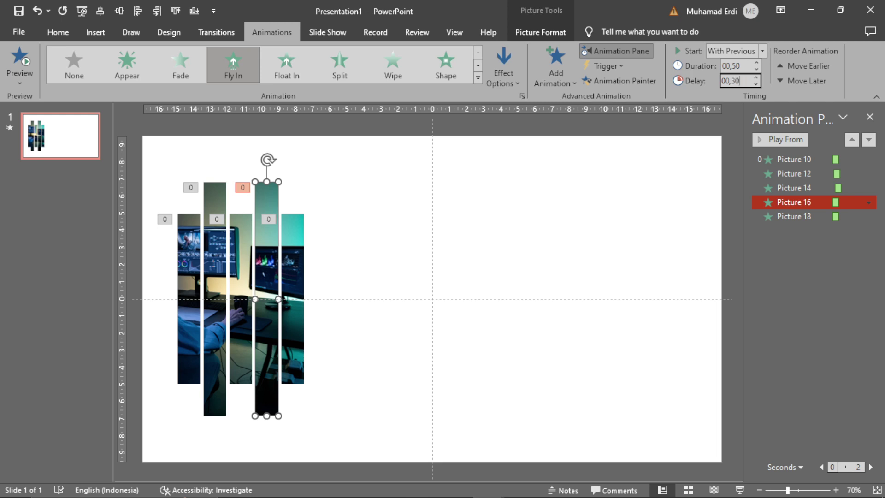
{"action": "key", "text": "Return"}
Give the fifth strip, Picture 18, a 00,40 delay and close the Animation Pane
{"action": "left_click", "coordinate": [302, 240]}
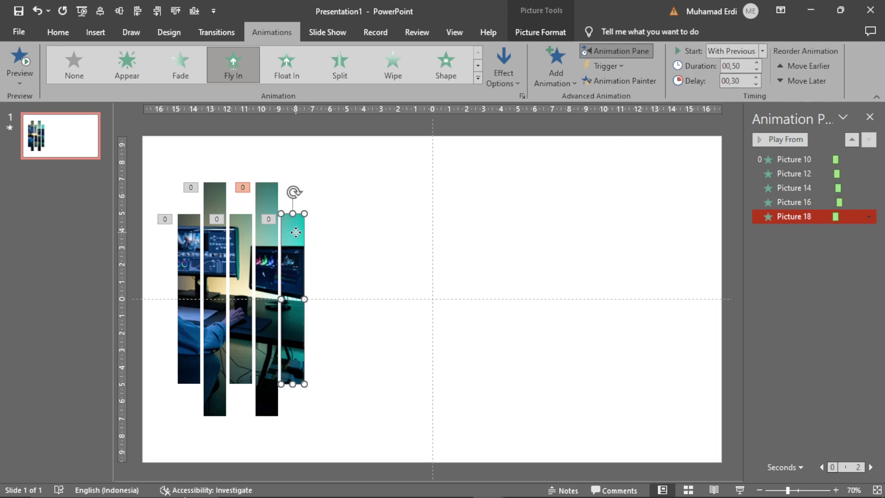
{"action": "left_click", "coordinate": [744, 83]}
{"action": "type", "text": "00,4"}
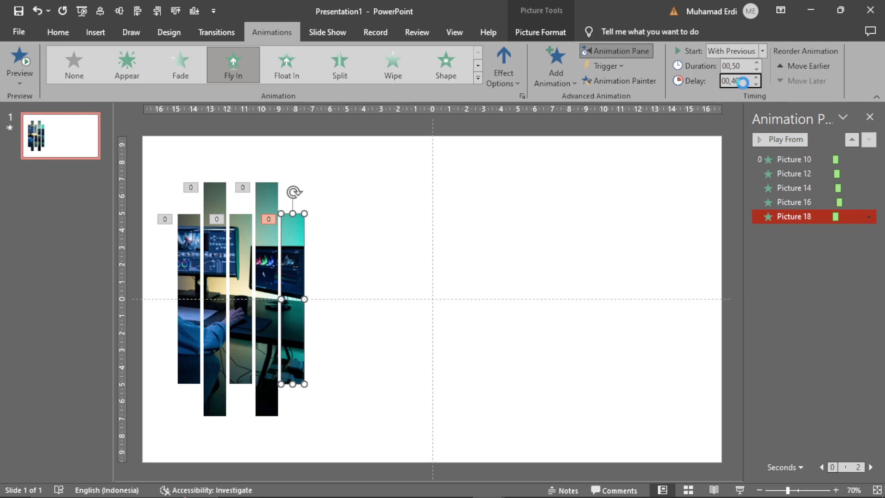
{"action": "key", "text": "Return"}
{"action": "left_click", "coordinate": [622, 203]}
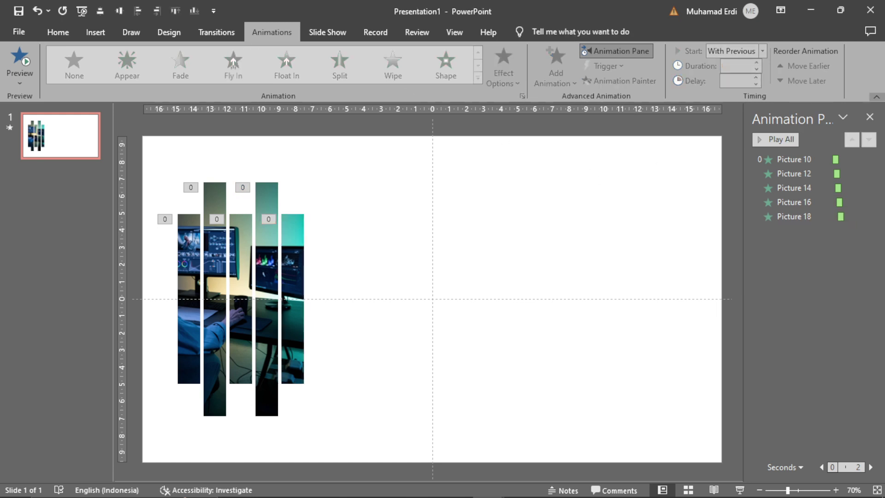
{"action": "left_click", "coordinate": [870, 117]}
Play the slide as a slide show to watch the strips fly in, then exit
{"action": "left_click", "coordinate": [58, 31]}
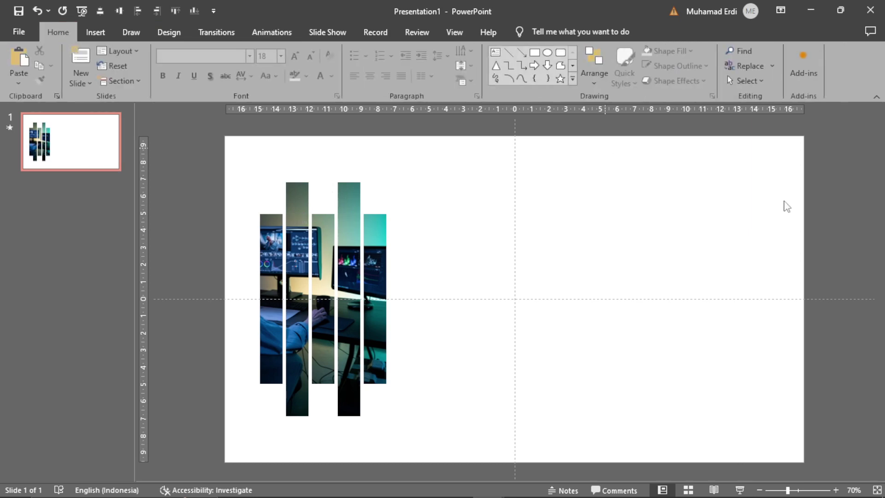
{"action": "left_click", "coordinate": [739, 491]}
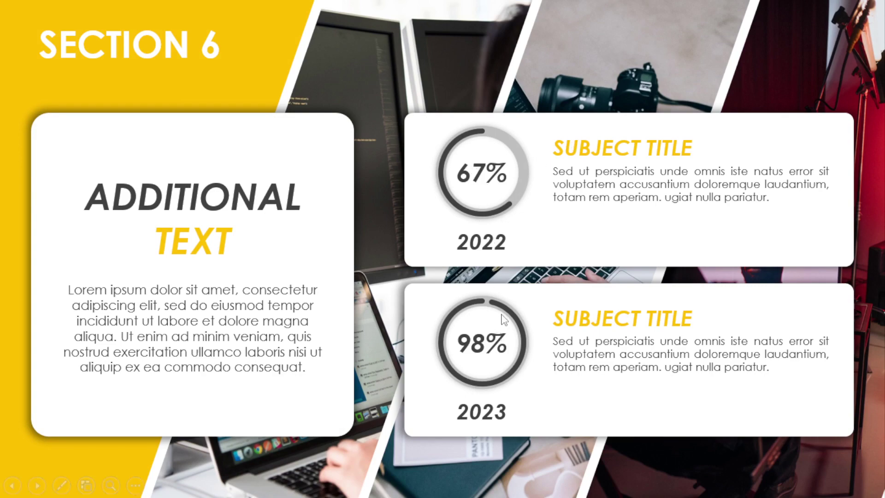
{"action": "key", "text": "Escape"}
Zoom in on the 67% ring and extend its dark arc almost all the way round
{"action": "left_click", "coordinate": [544, 218]}
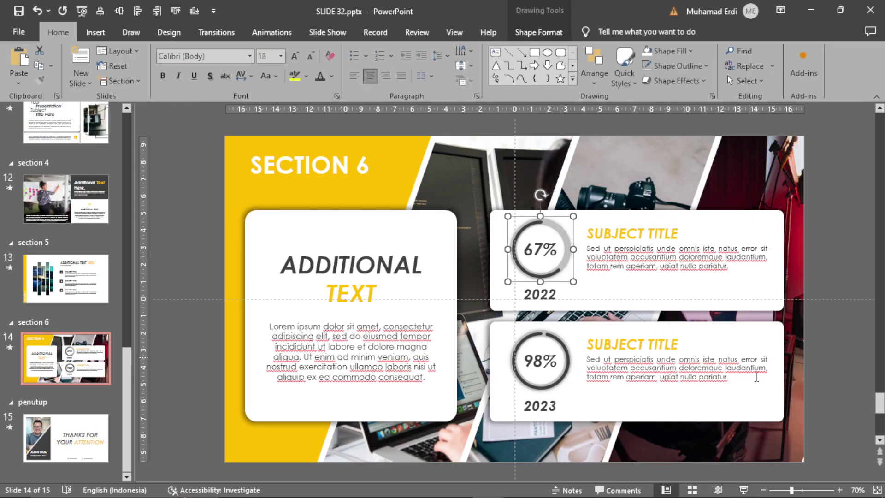
{"action": "left_click", "coordinate": [807, 492]}
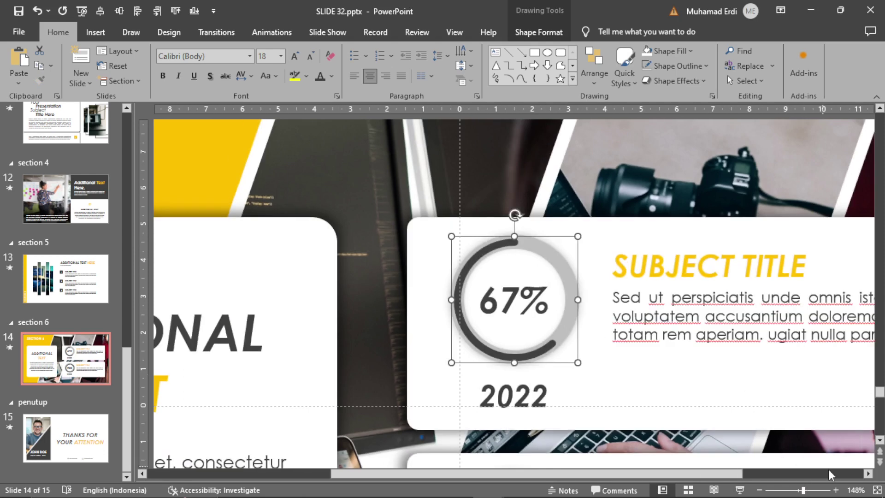
{"action": "left_click", "coordinate": [835, 491]}
{"action": "left_click", "coordinate": [835, 491]}
{"action": "left_click", "coordinate": [835, 491]}
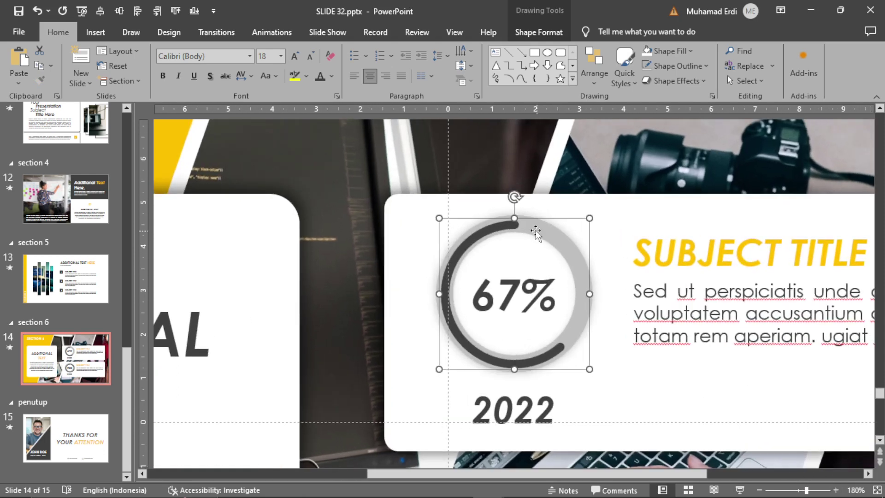
{"action": "left_click", "coordinate": [489, 234]}
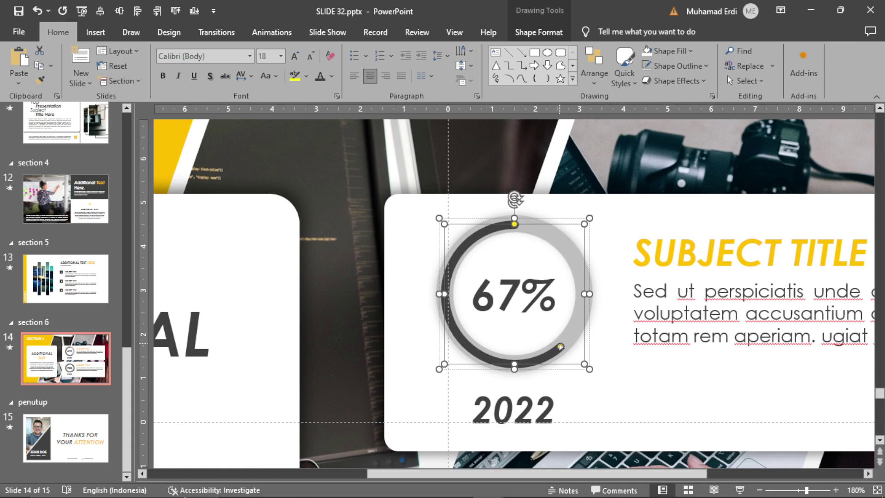
{"action": "left_click_drag", "start_coordinate": [560, 346], "coordinate": [581, 311]}
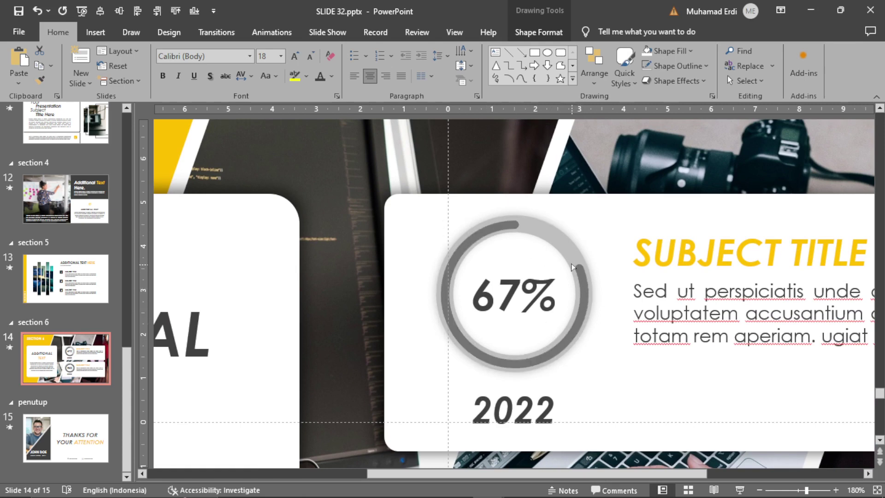
{"action": "left_click_drag", "start_coordinate": [567, 256], "coordinate": [566, 255]}
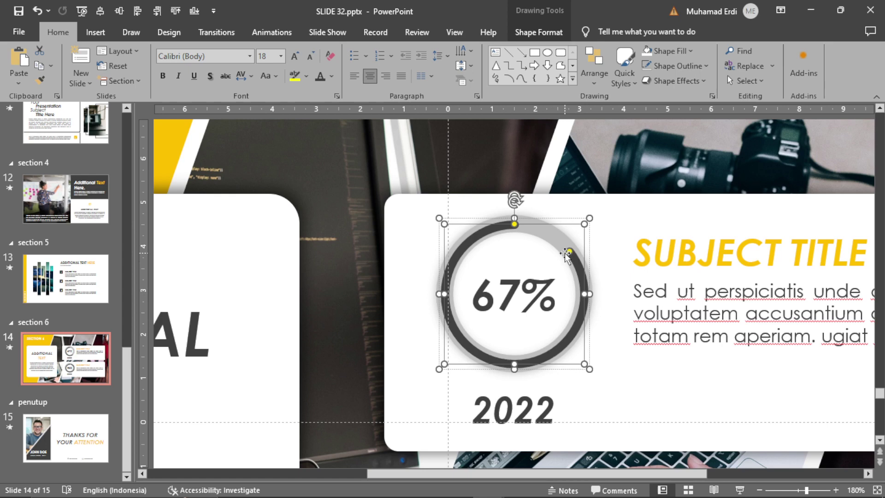
Change the ring's label from 67% to 90%
{"action": "left_click", "coordinate": [521, 294]}
{"action": "left_click_drag", "start_coordinate": [520, 295], "coordinate": [475, 295]}
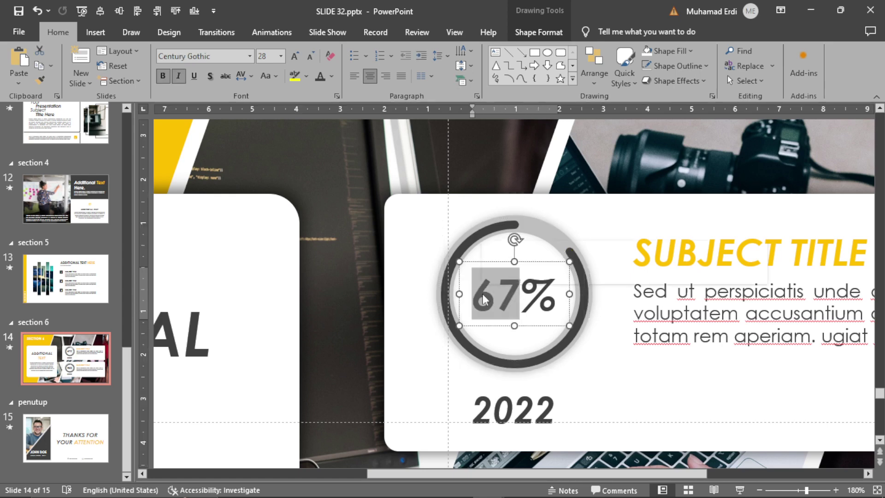
{"action": "type", "text": "90"}
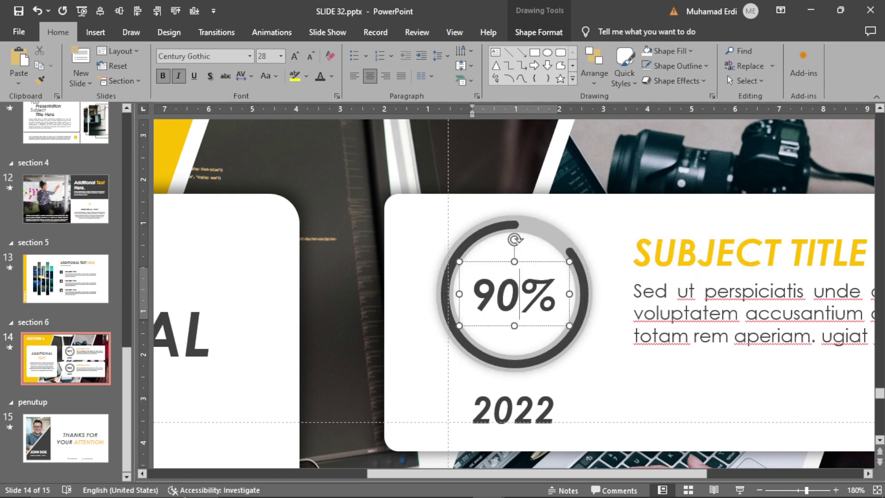
Shorten the dark arc of the 98% progress ring for 2023
{"action": "left_click", "coordinate": [458, 158]}
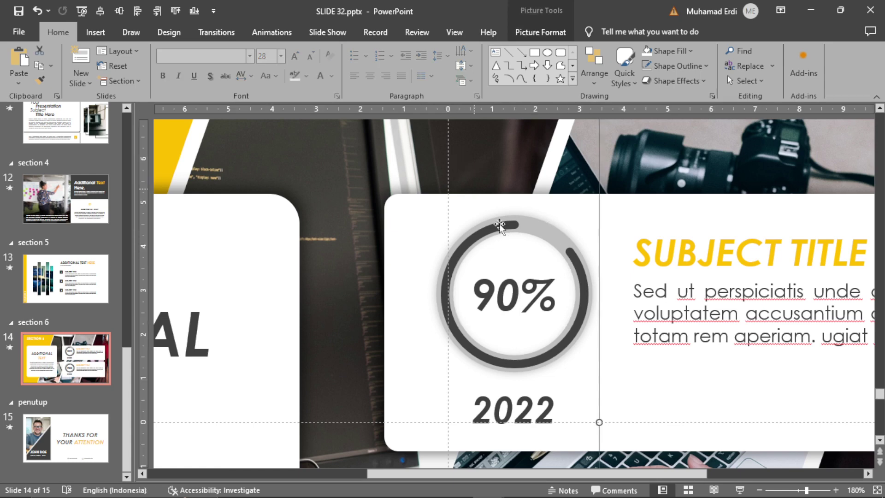
{"action": "scroll", "coordinate": [528, 262], "scroll_direction": "down", "scroll_amount": 3}
{"action": "scroll", "coordinate": [528, 262], "scroll_direction": "down", "scroll_amount": 3}
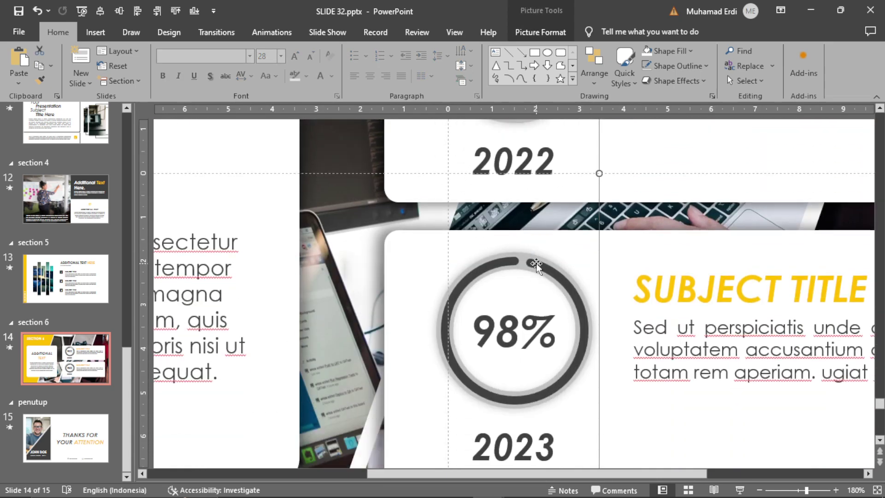
{"action": "left_click", "coordinate": [533, 277]}
{"action": "left_click", "coordinate": [529, 266]}
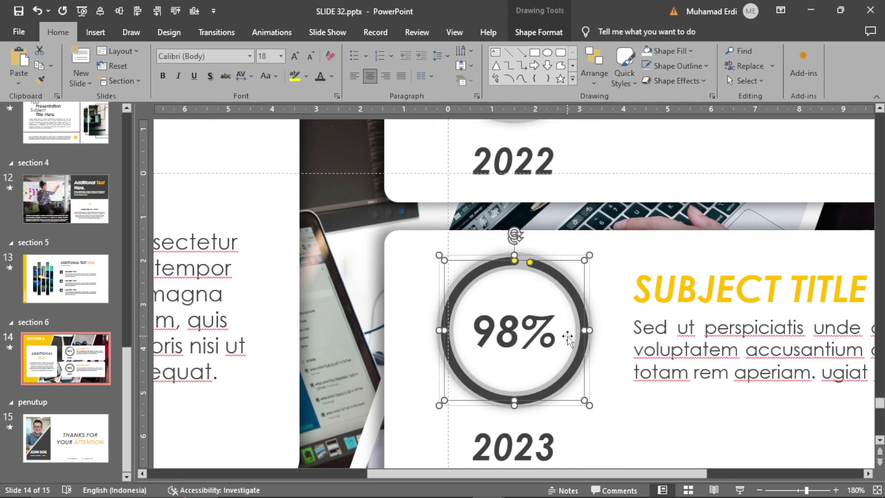
{"action": "left_click_drag", "start_coordinate": [530, 262], "coordinate": [586, 332]}
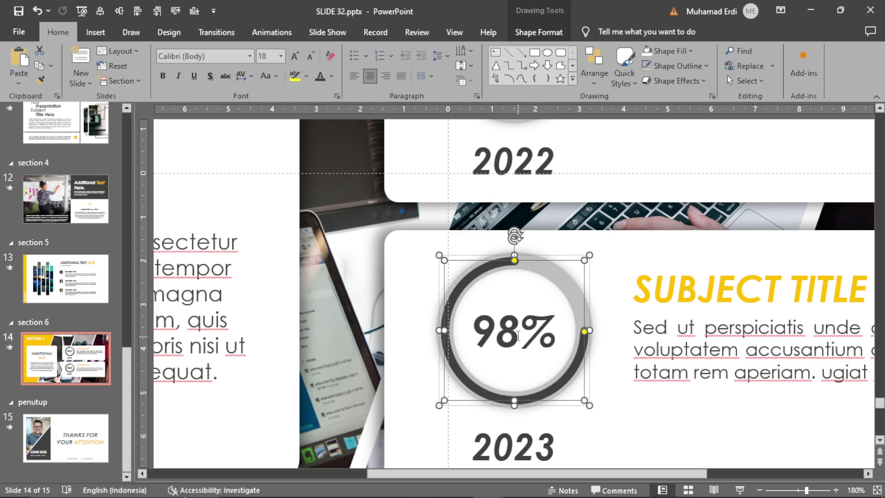
Change the 98% label to 88% and play the Section 6 slide as a slide show
{"action": "double_click", "coordinate": [518, 335]}
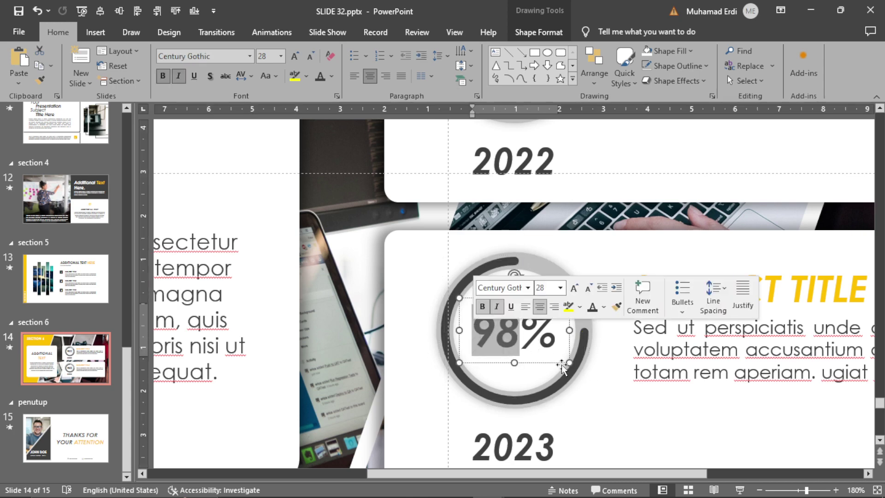
{"action": "type", "text": "88"}
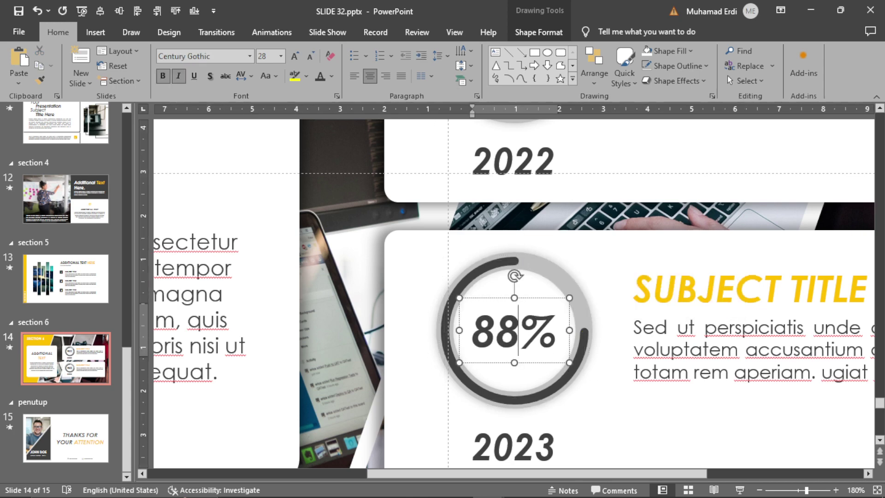
{"action": "left_click", "coordinate": [569, 213]}
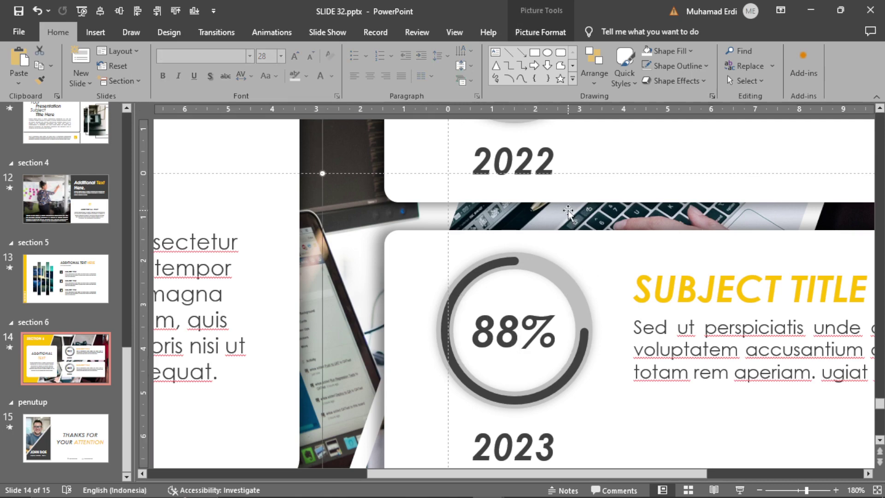
{"action": "left_click", "coordinate": [740, 490]}
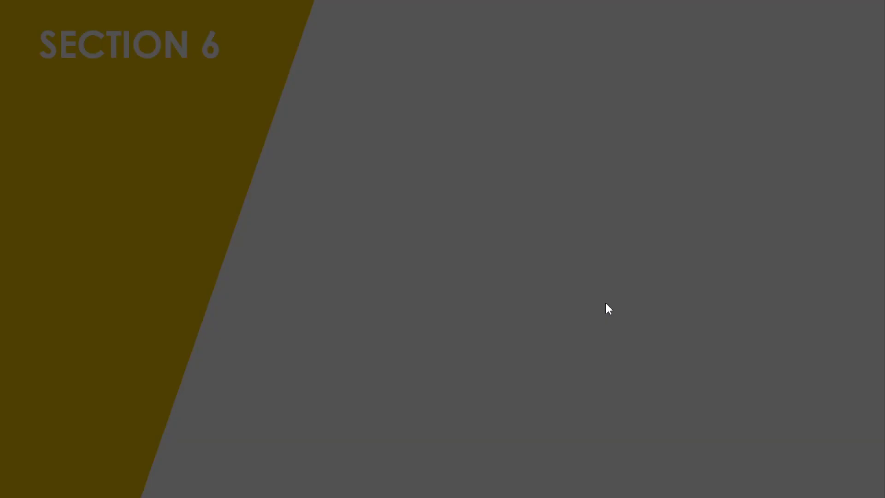